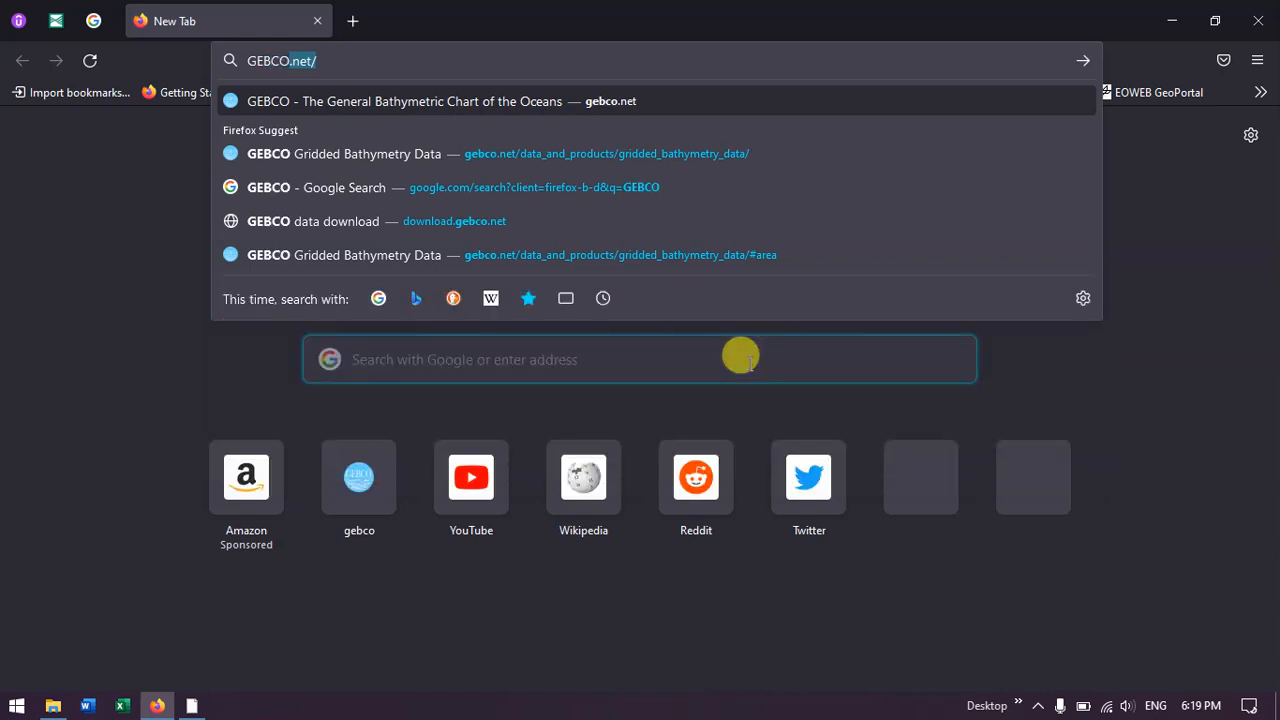
Step: Search the web for GEBCO and open the General Bathymetric Chart of the Oceans website
key("Delete")
key("Return")
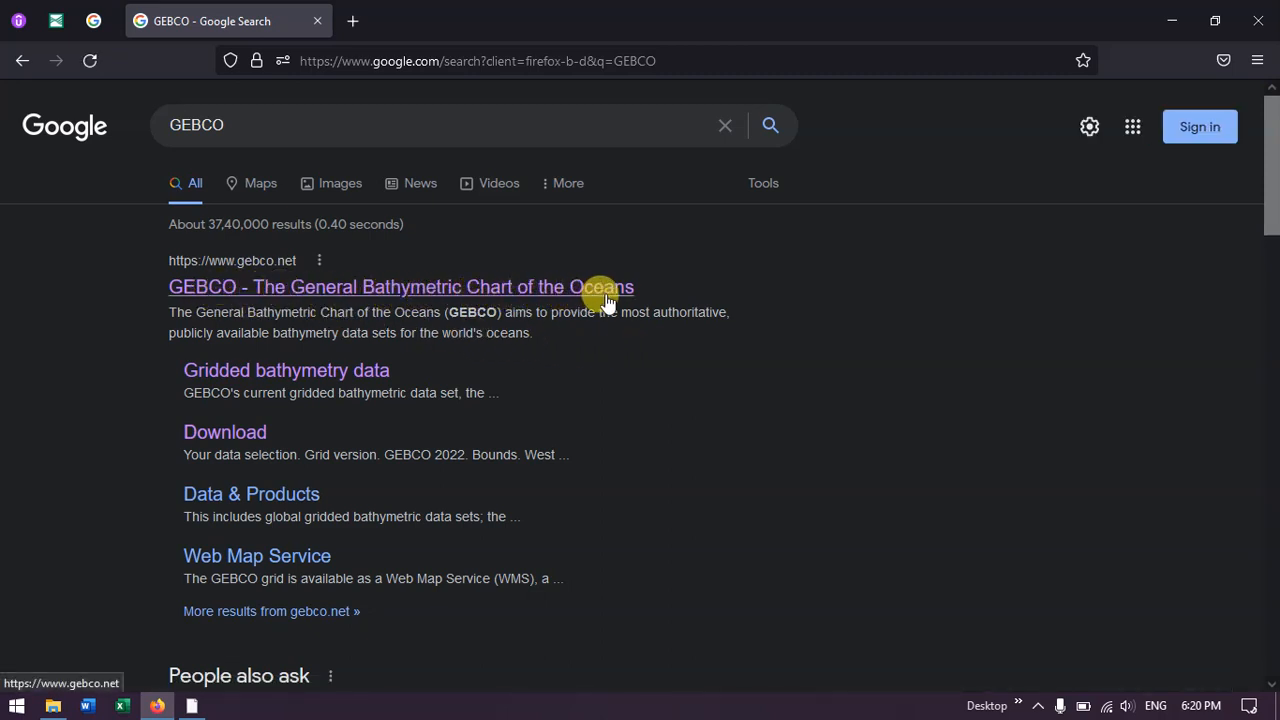
left_click(285, 290)
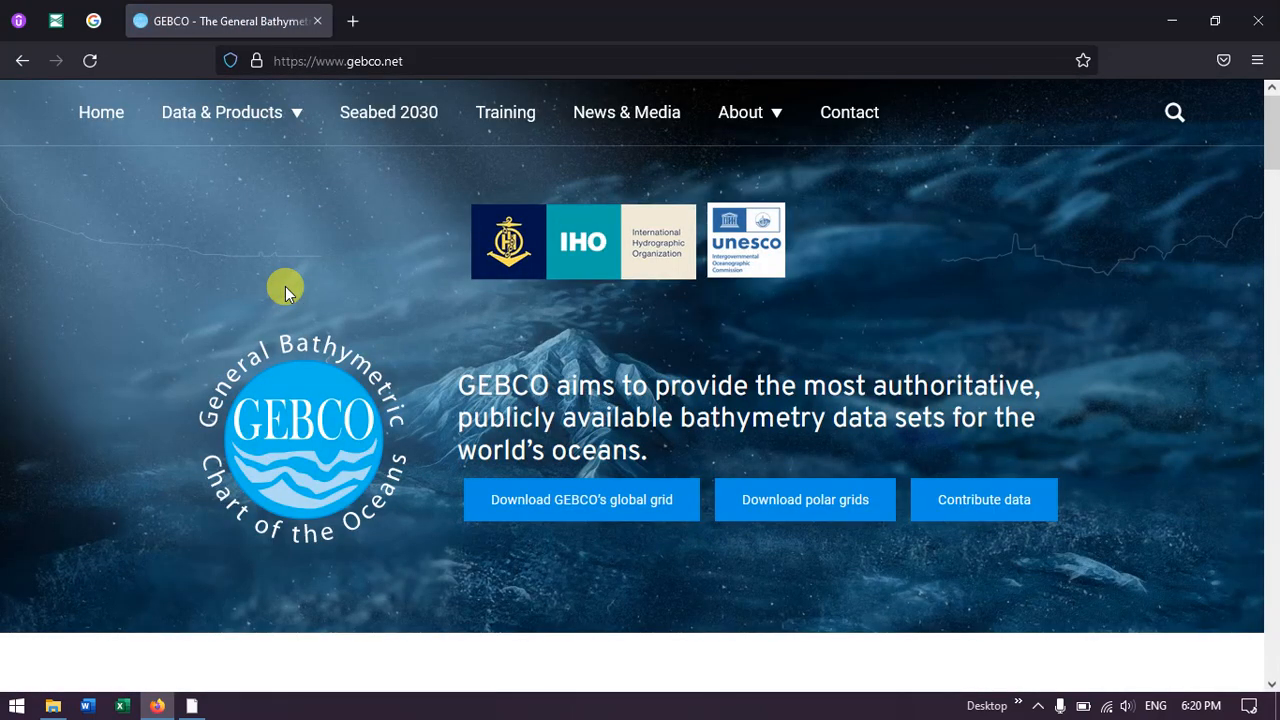
Step: Open the download page for GEBCO's global grid from the home page
scroll(434, 274, "down", 2)
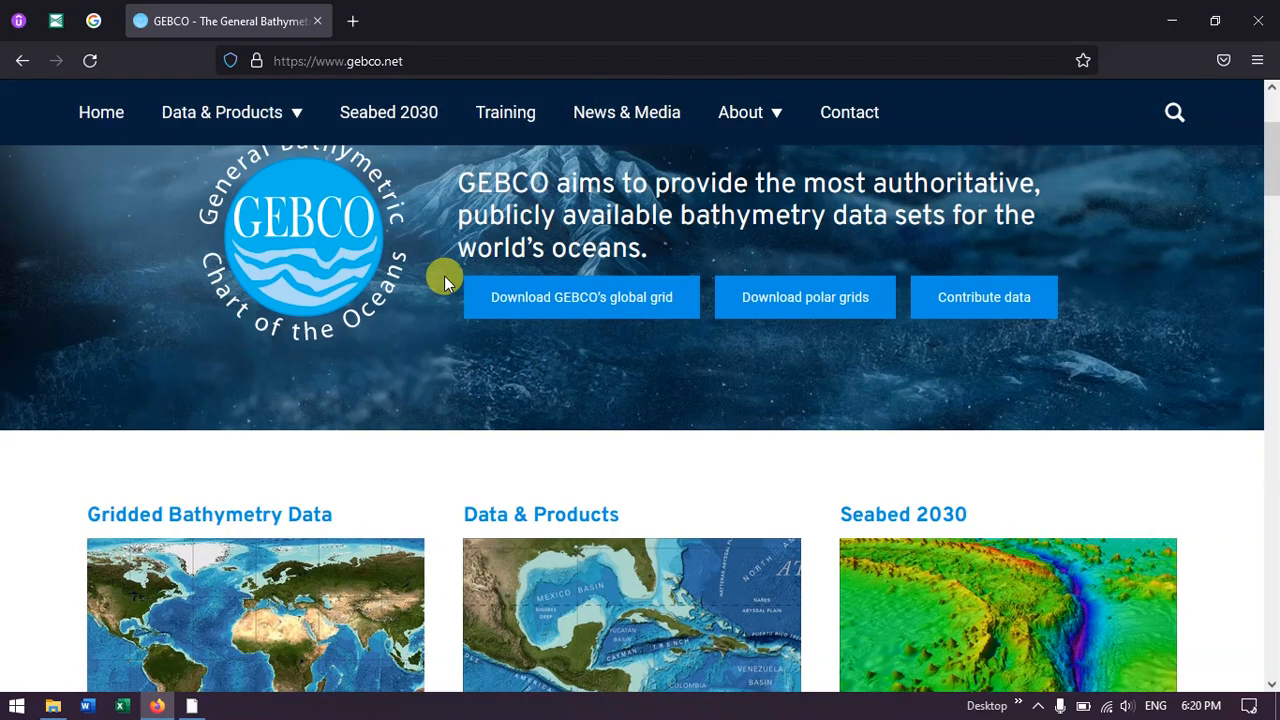
scroll(455, 280, "up", 2)
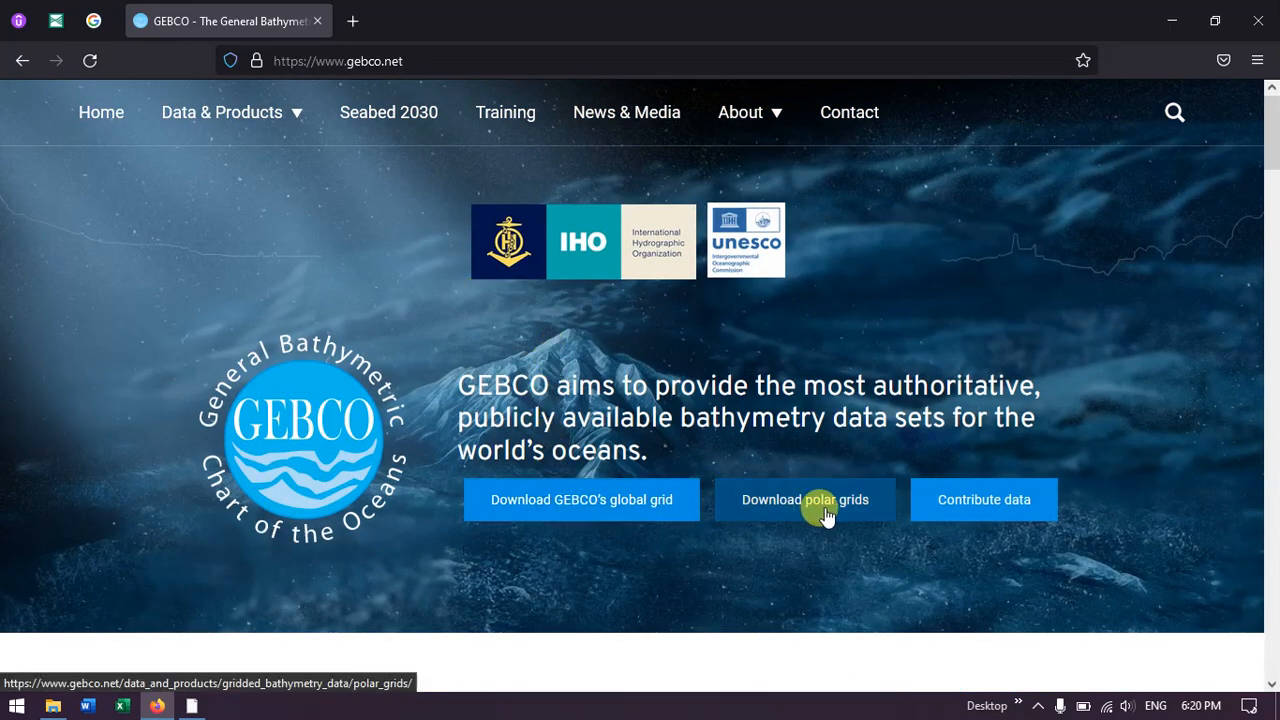
left_click(533, 501)
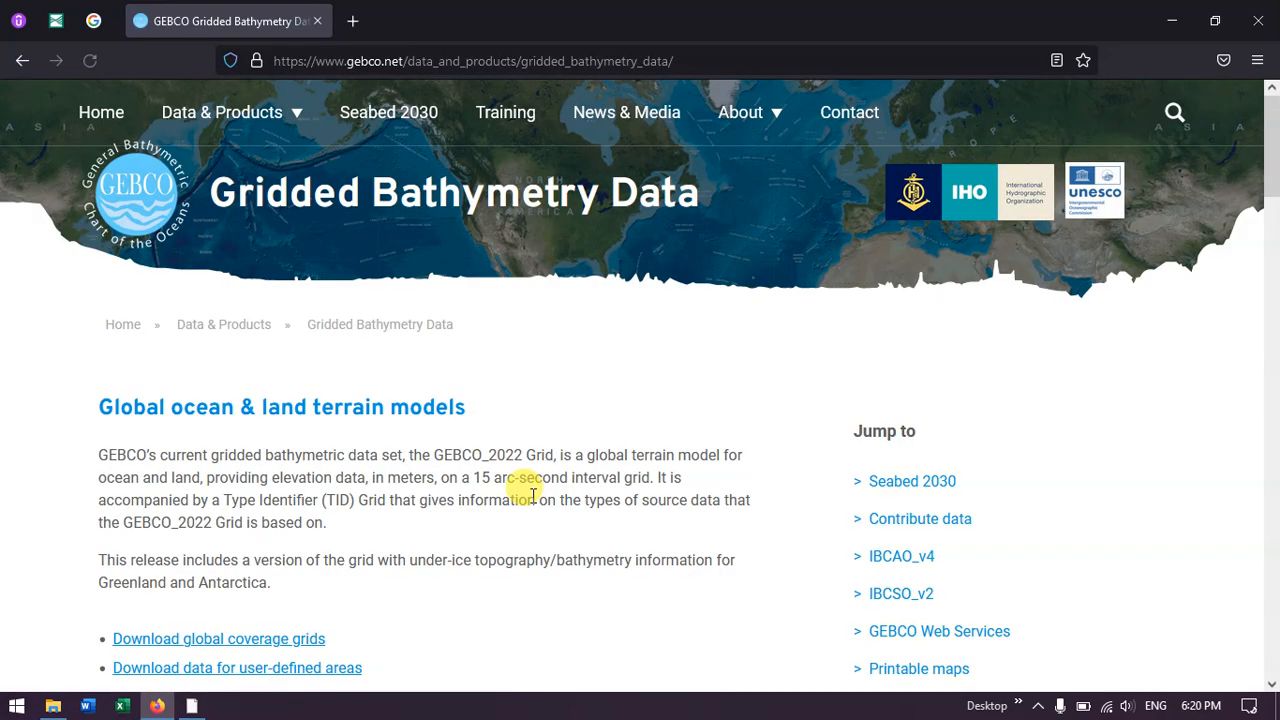
Step: Go to the section on downloading data for user-defined areas and open the grid download application
scroll(495, 465, "down", 3)
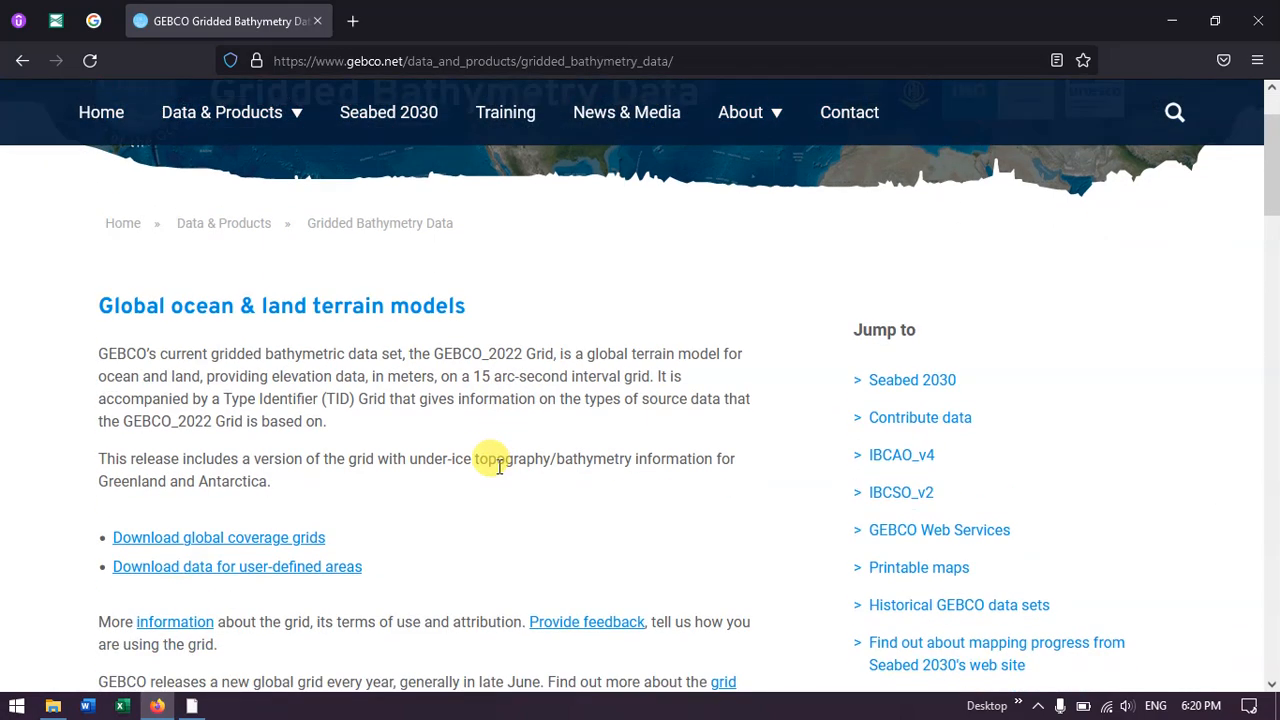
scroll(497, 470, "down", 2)
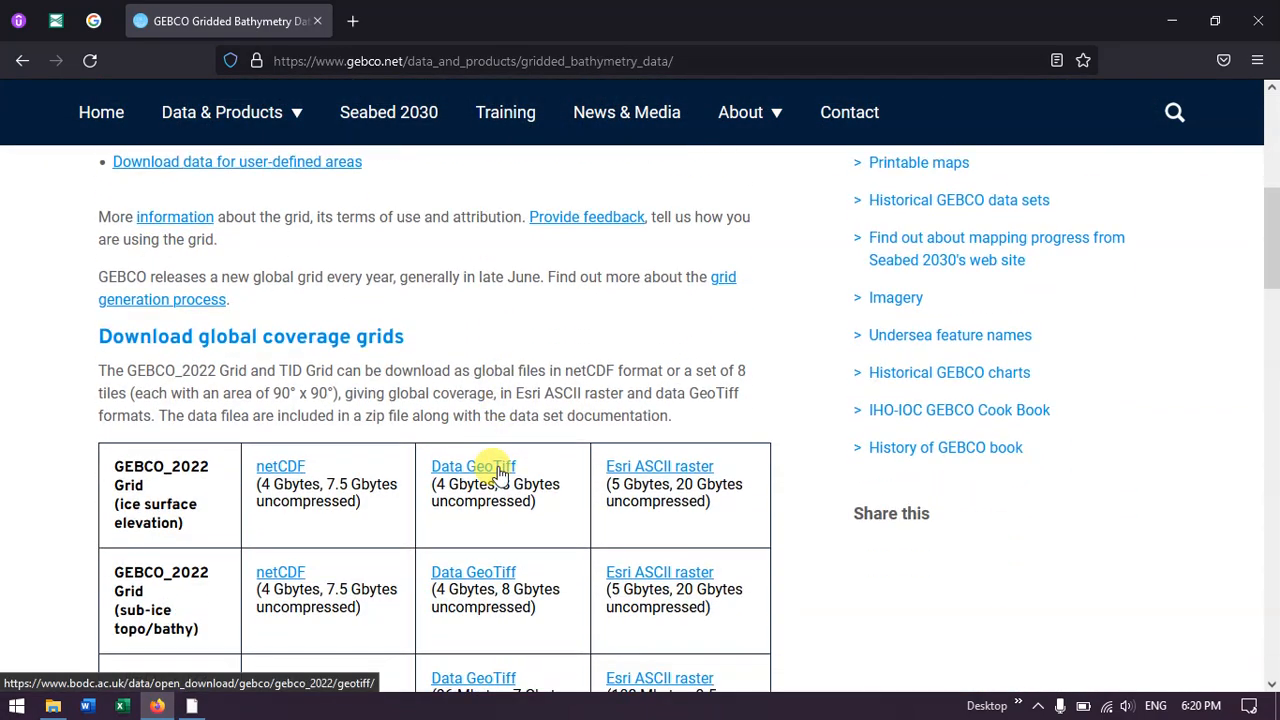
scroll(497, 470, "up", 5)
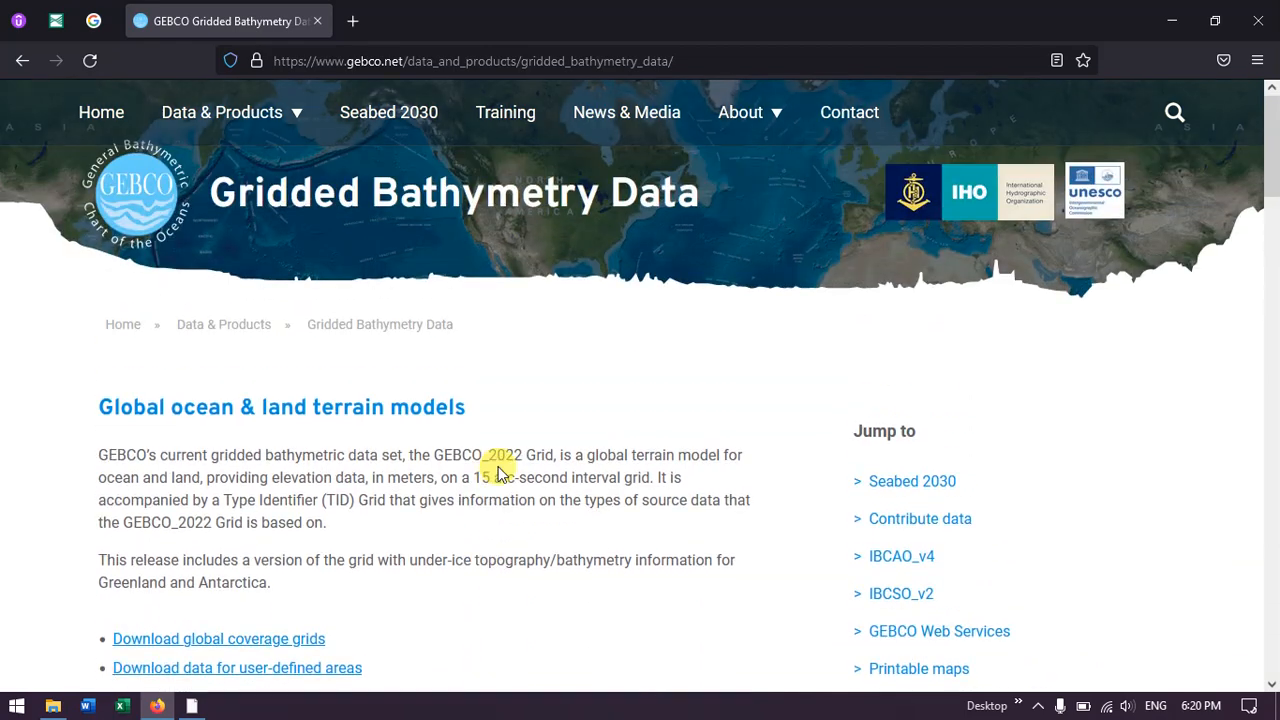
scroll(497, 470, "down", 2)
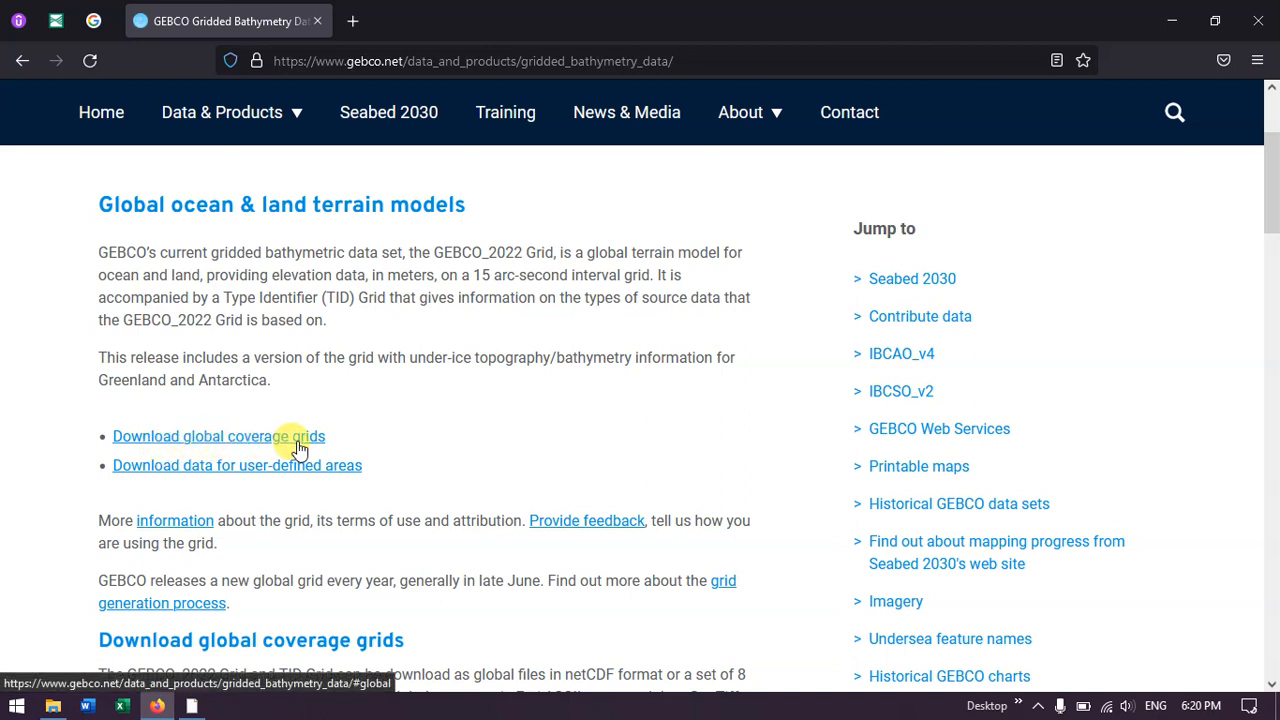
left_click(224, 477)
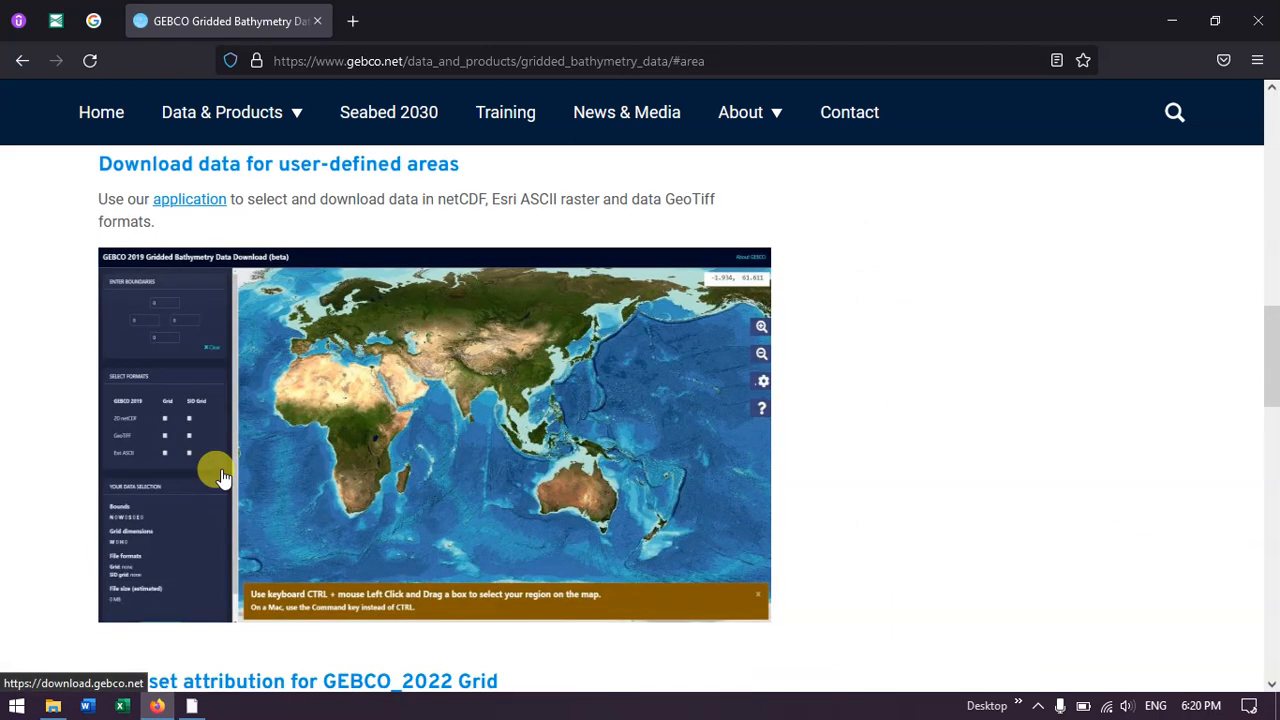
scroll(220, 418, "up", 2)
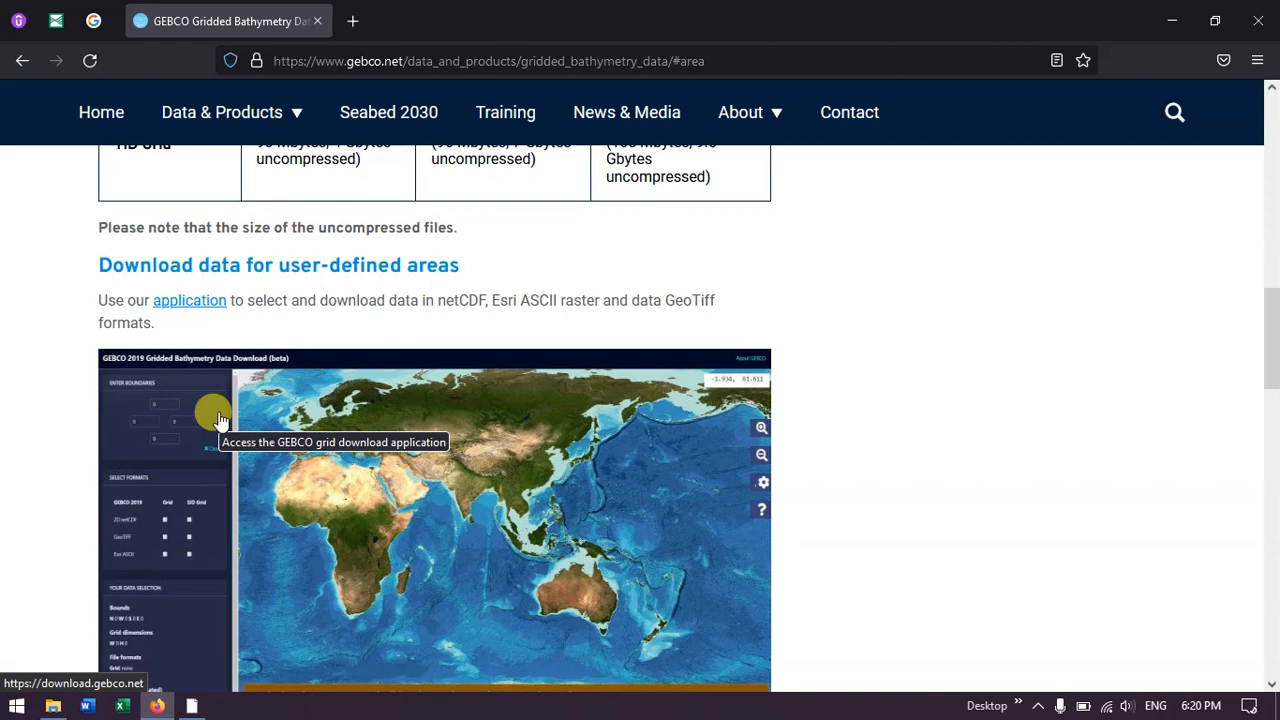
scroll(220, 418, "down", 2)
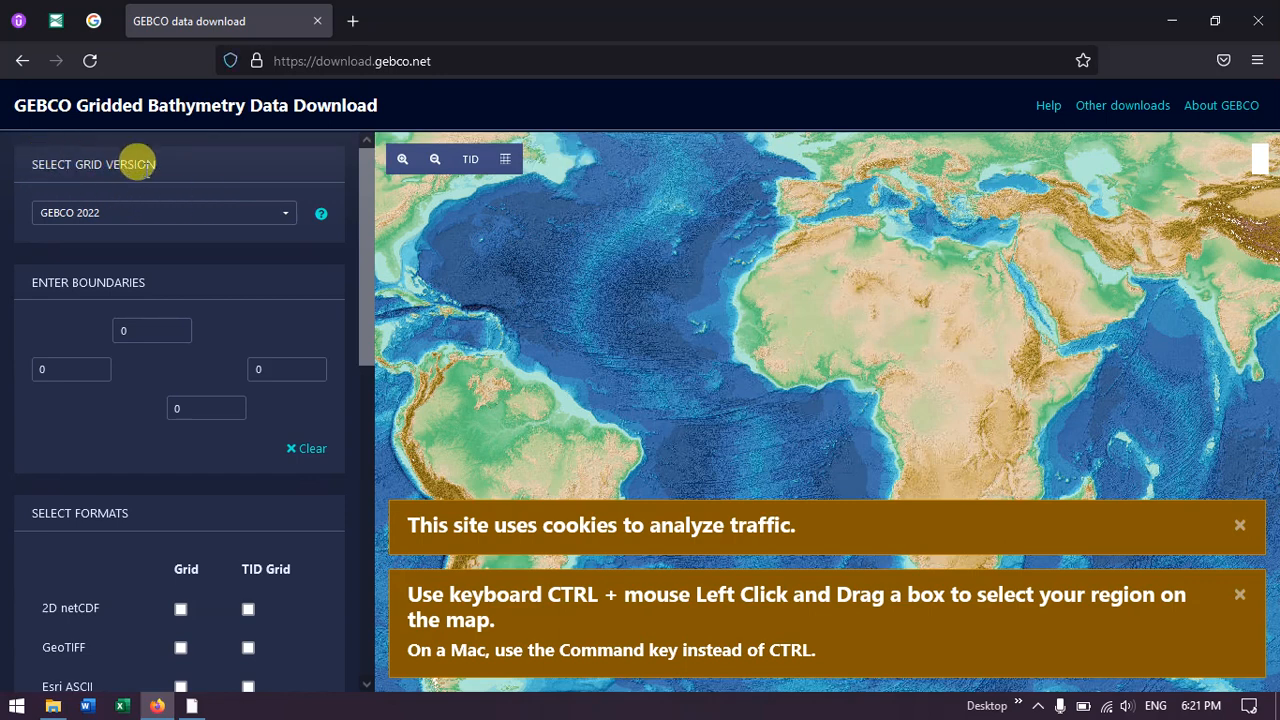
Step: Choose GEBCO 2022 as the grid version and dismiss the cookie and region-selection notices over the map
left_click(120, 224)
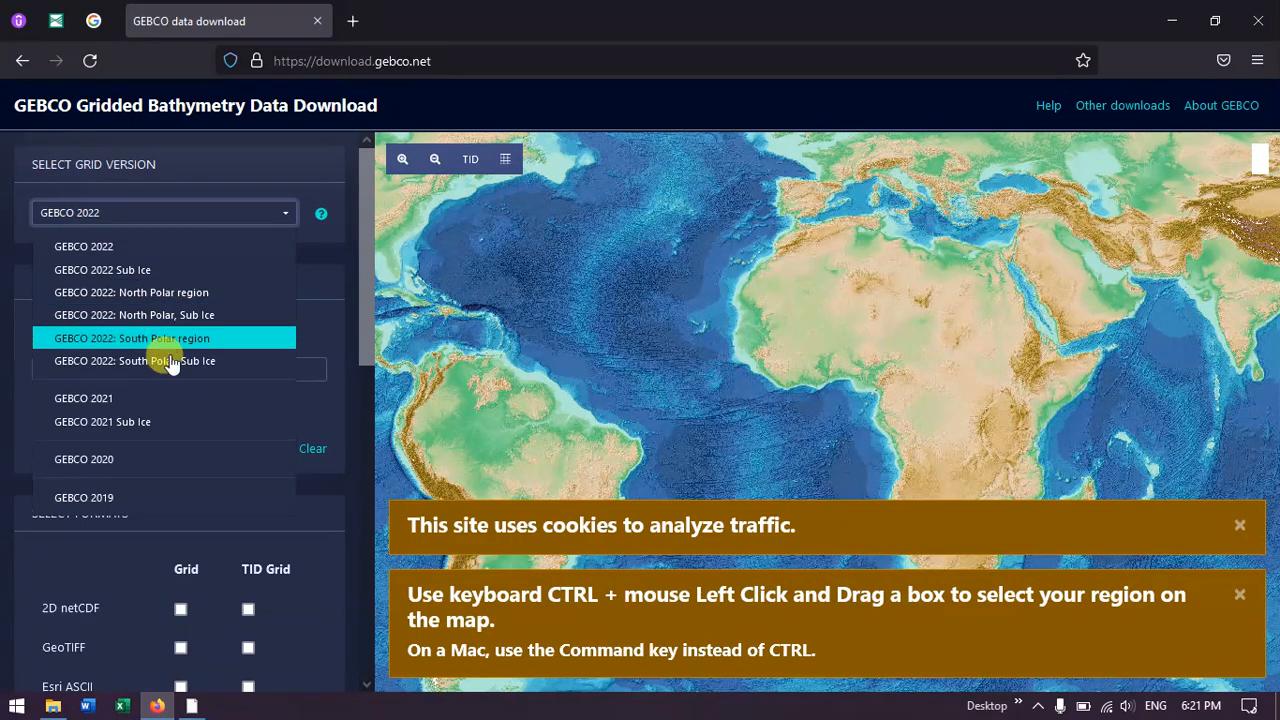
left_click(126, 248)
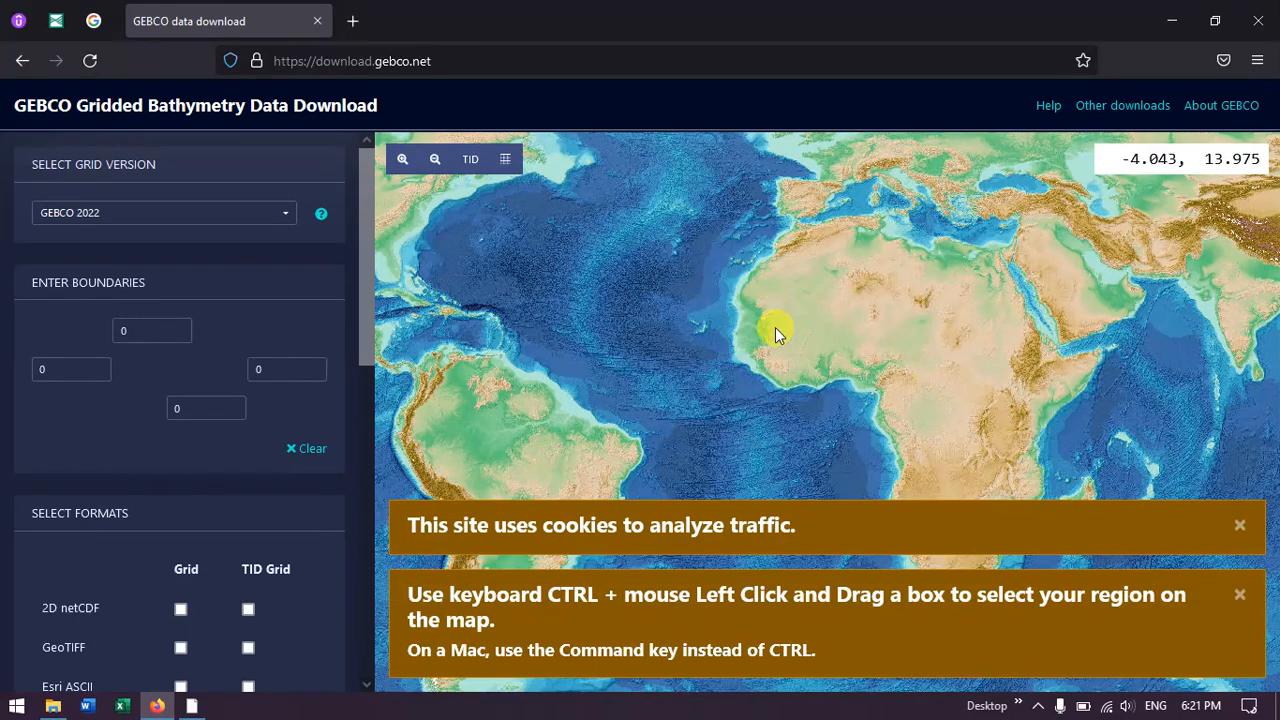
left_click(1234, 530)
left_click(1238, 595)
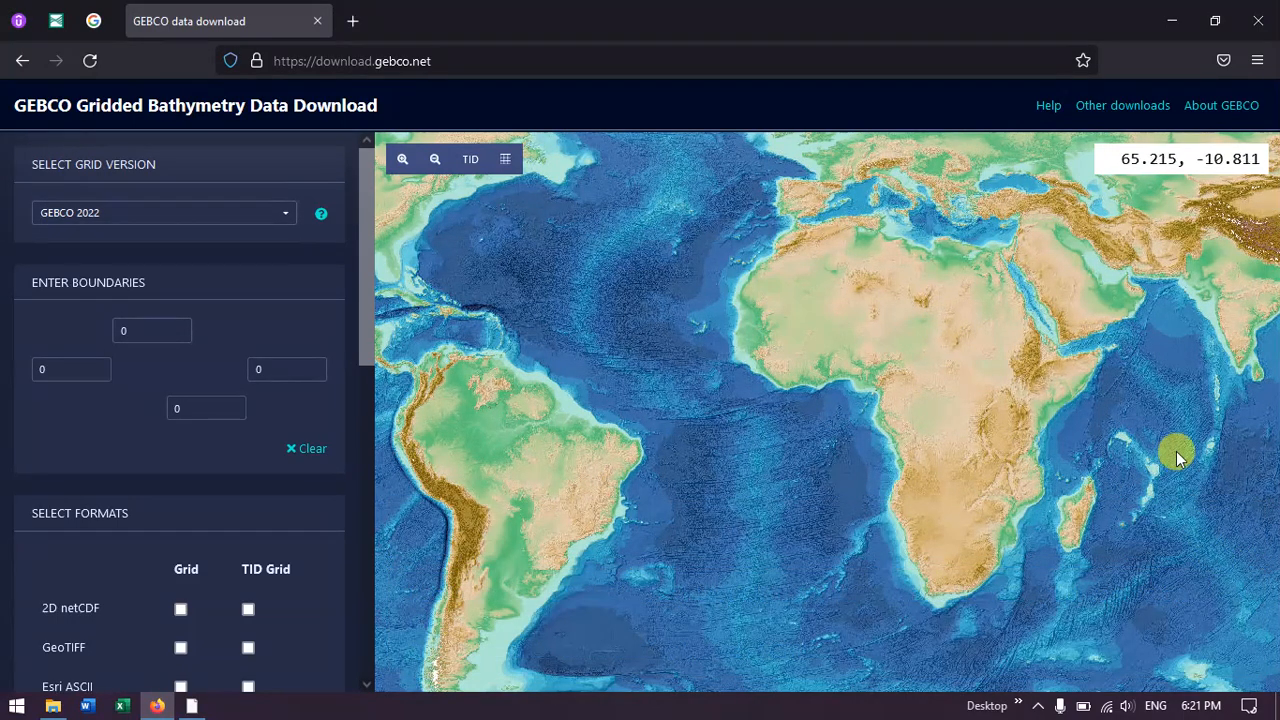
Step: Select a rectangular download area off India's southeast coast, about 11.94 to 14.29 north and 79.80 to 83.03 east, clearing the first trial box
left_click_drag(1186, 443, 733, 497)
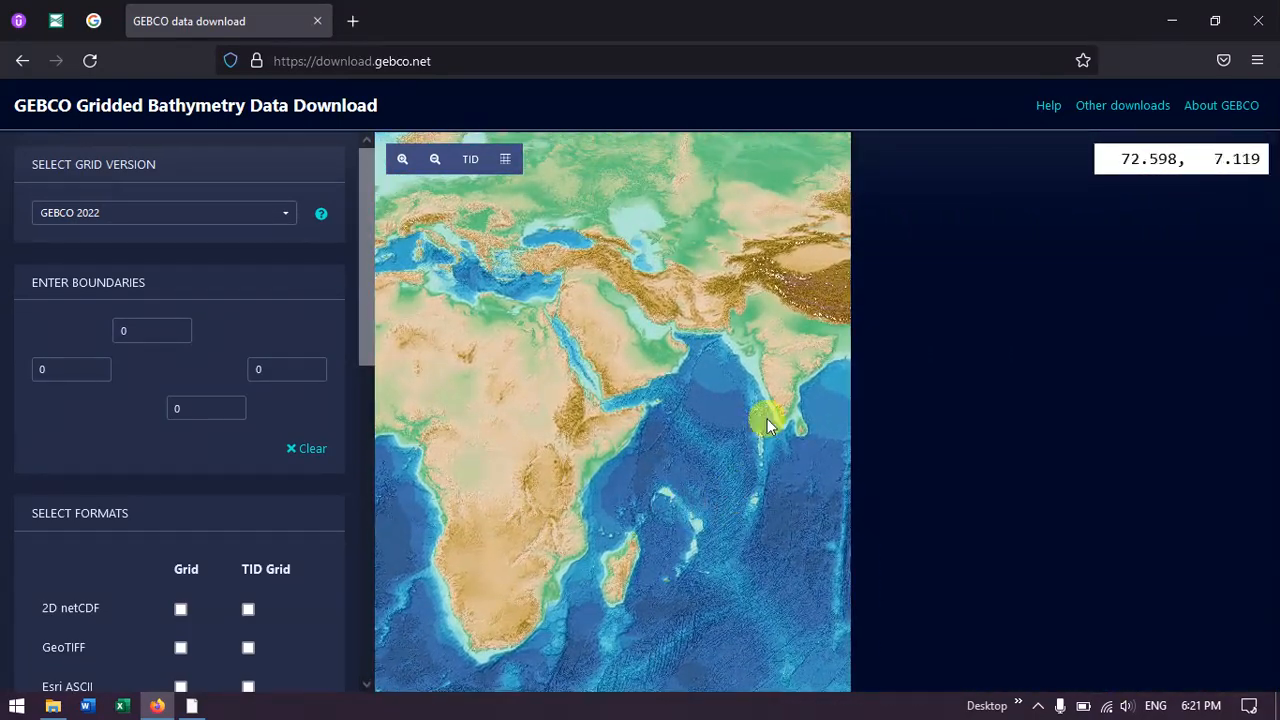
scroll(842, 400, "up", 1)
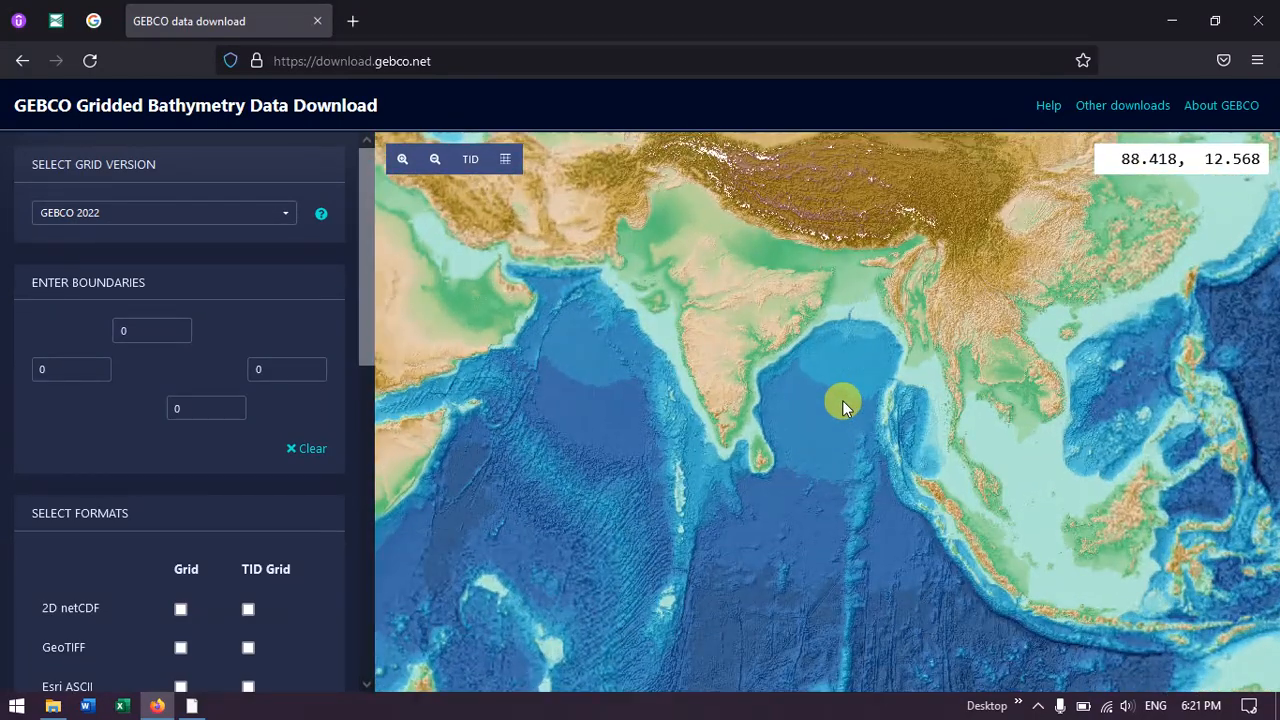
scroll(785, 396, "up", 1)
left_click_drag(763, 385, 764, 427)
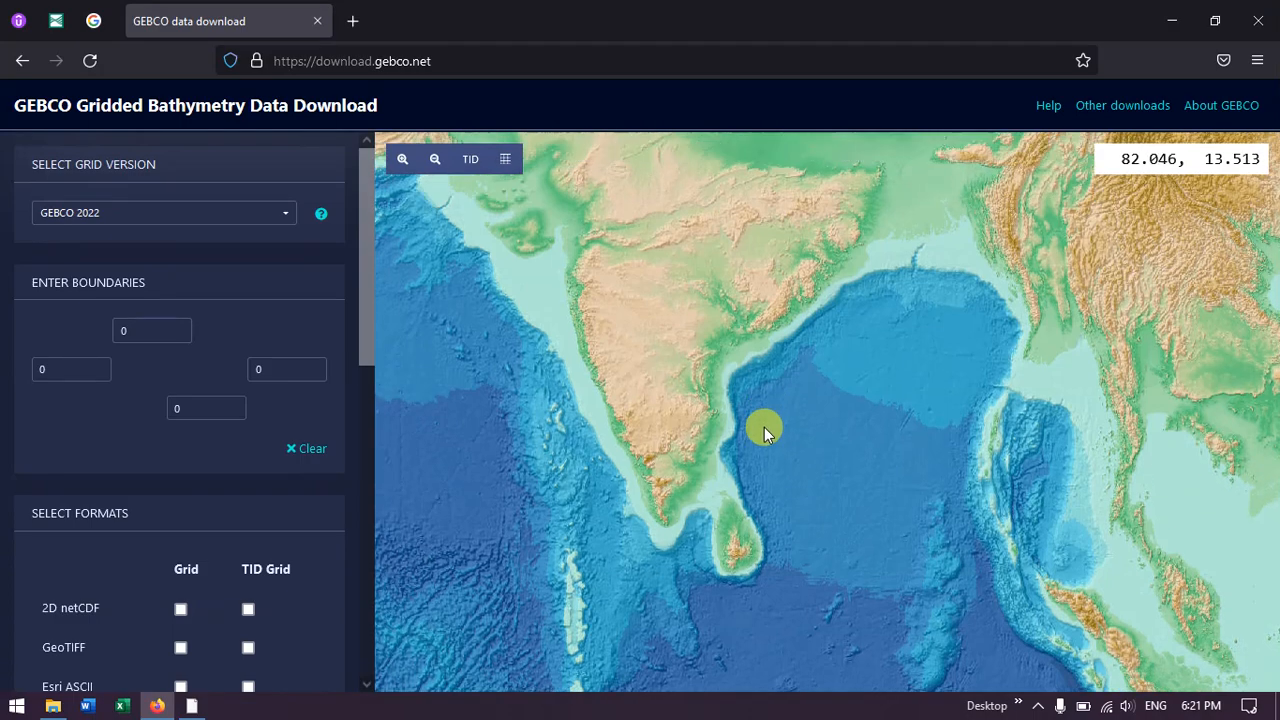
scroll(767, 434, "up", 1)
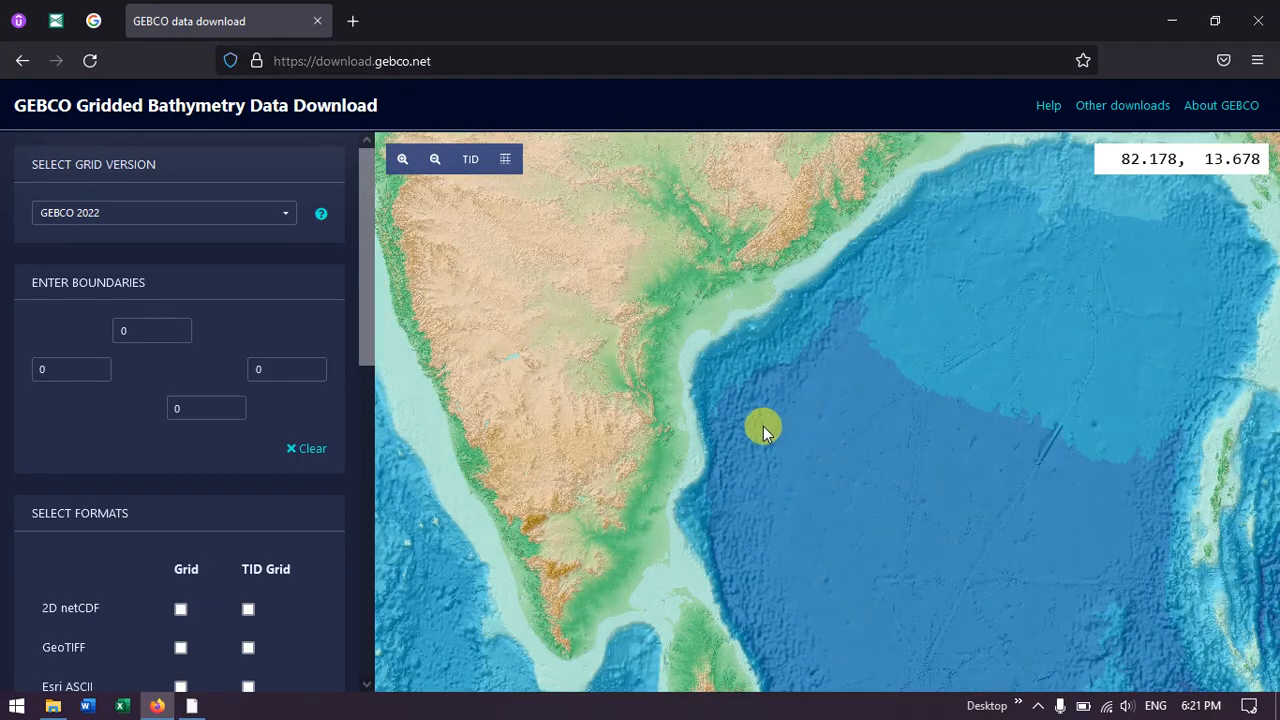
left_click_drag(730, 431, 824, 452)
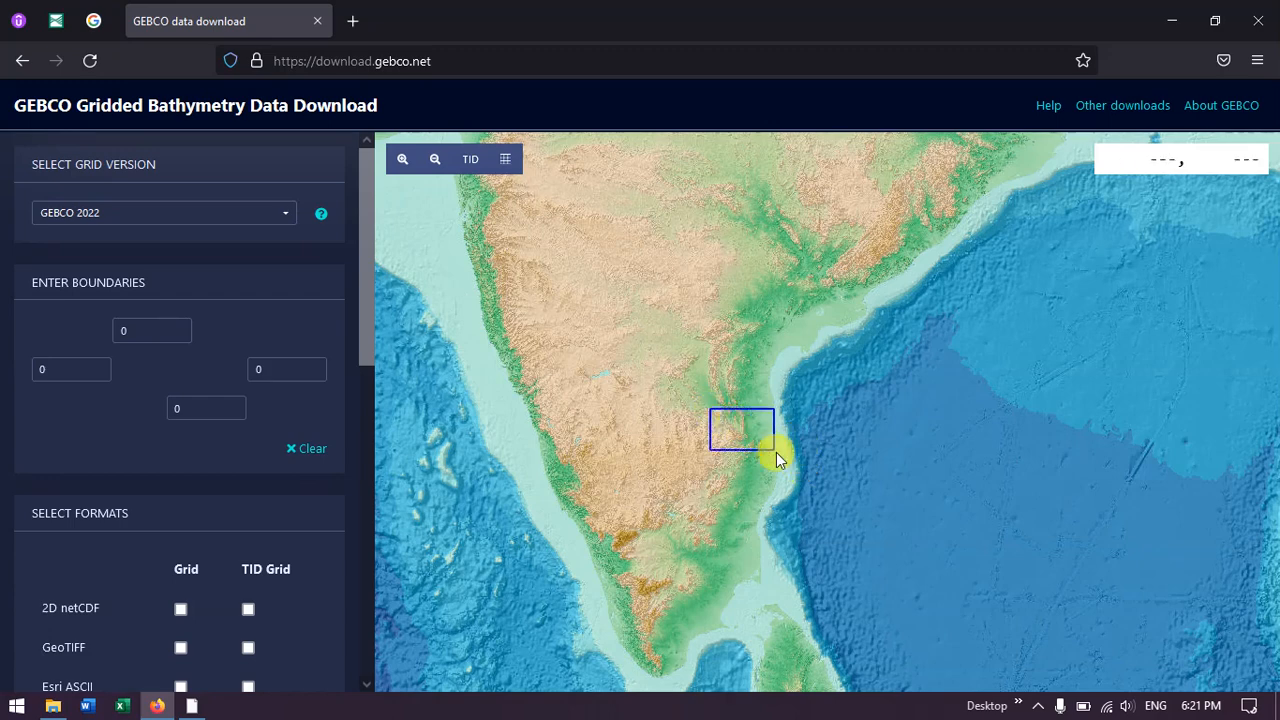
left_click_drag(778, 458, 898, 538)
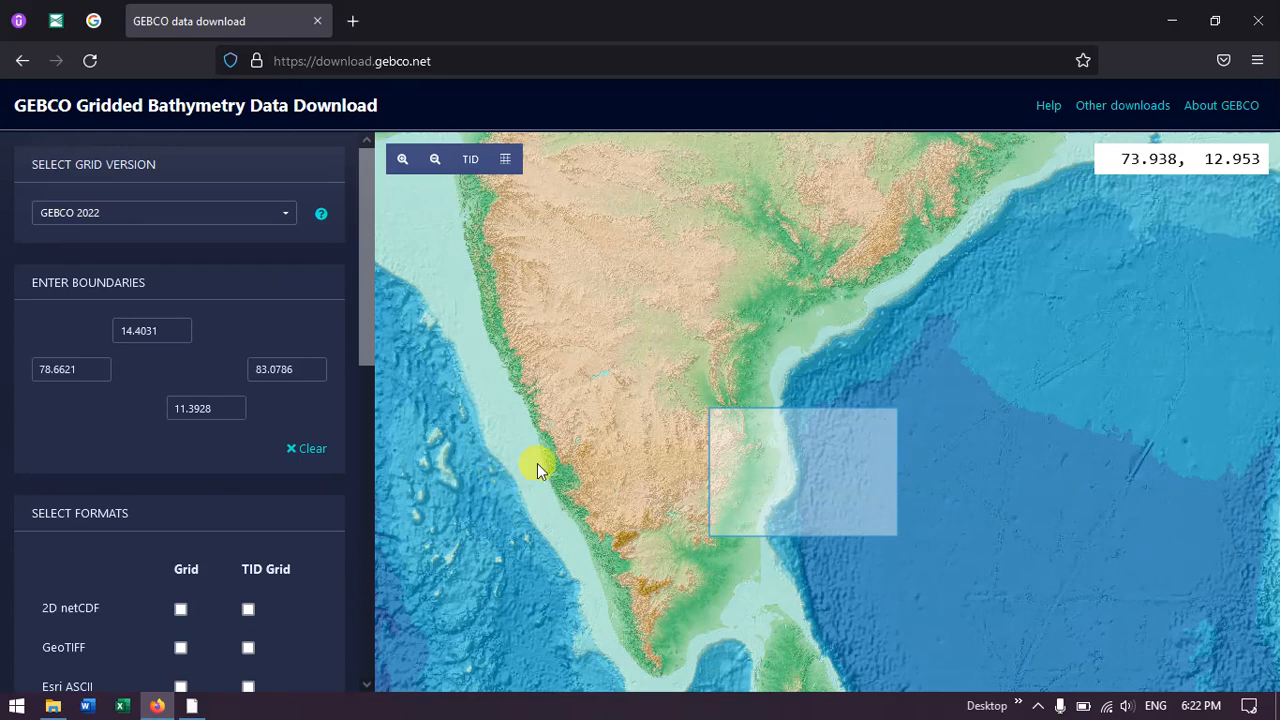
left_click(307, 452)
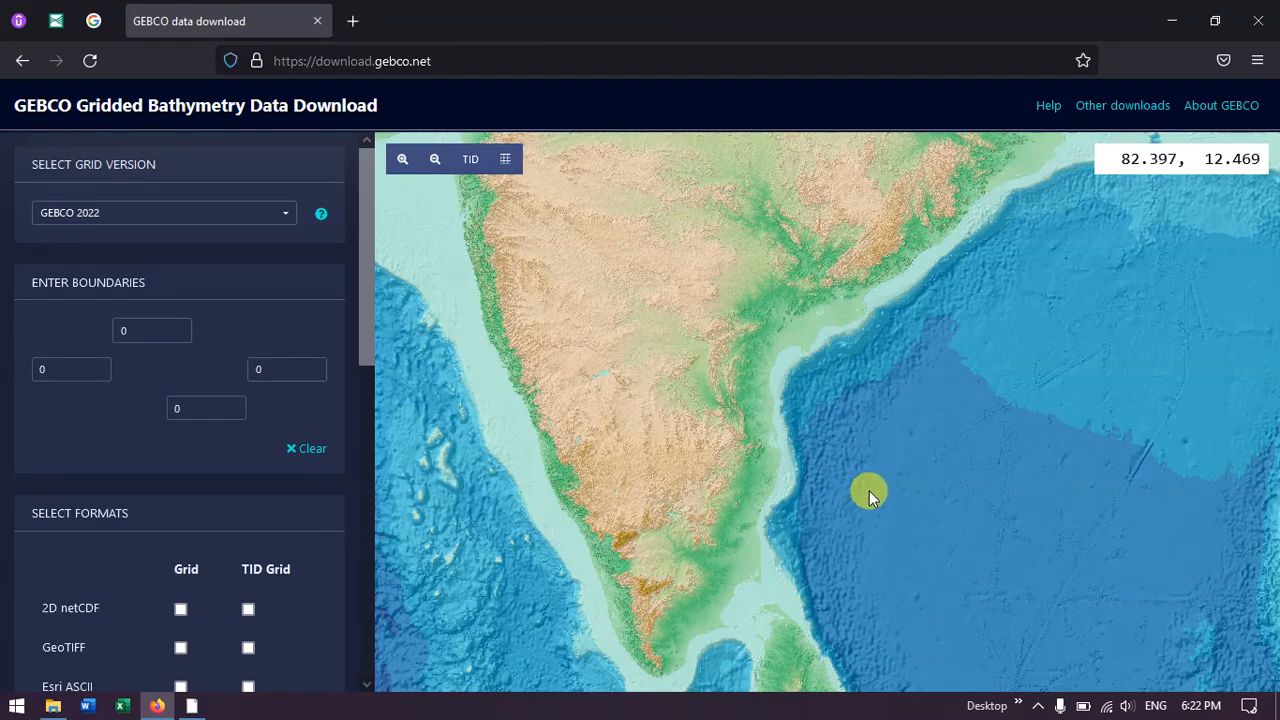
left_click_drag(895, 515, 758, 412)
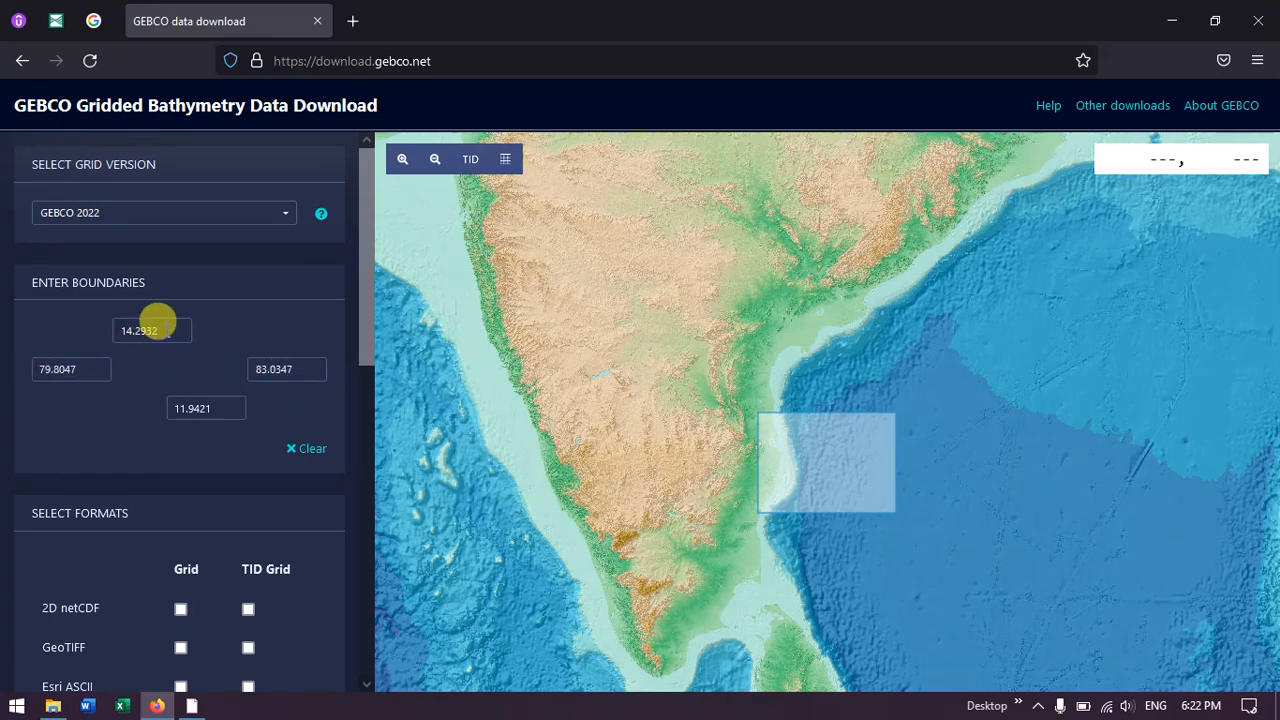
Step: Select the GeoTIFF grid format plus JPEG images for Colour Map and Shaded Relief
scroll(244, 373, "down", 3)
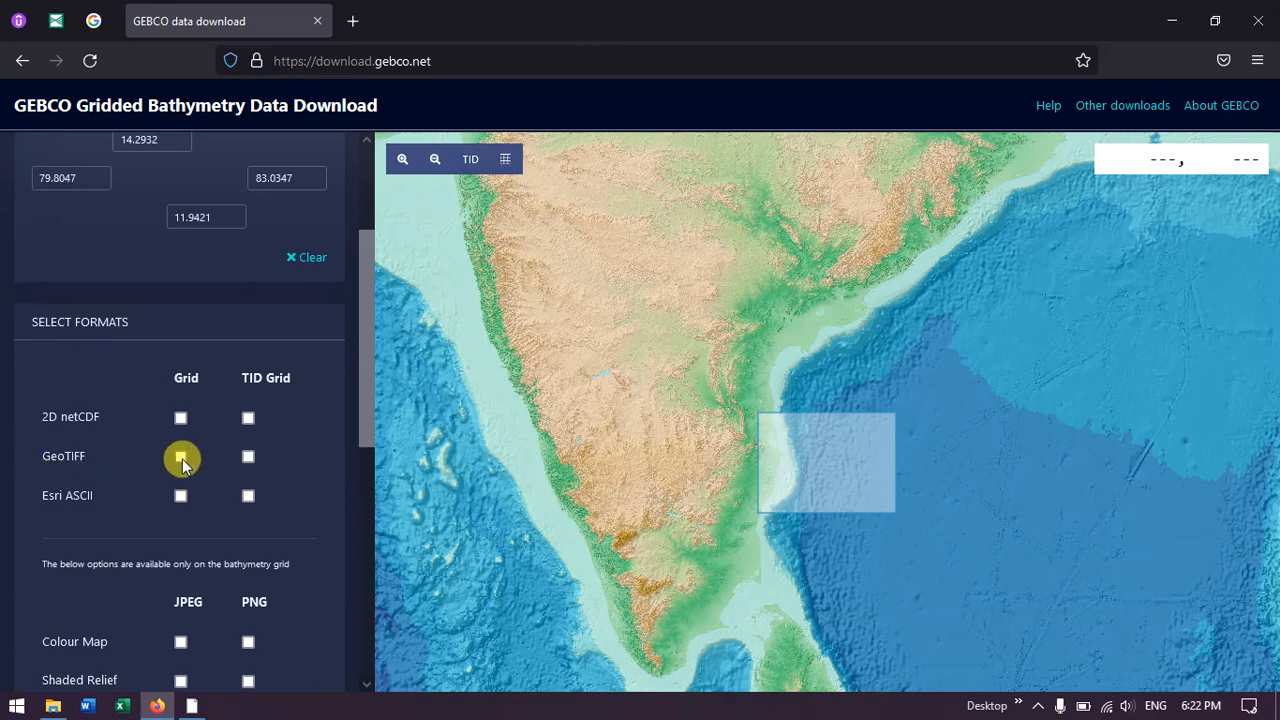
scroll(183, 465, "down", 2)
scroll(182, 465, "down", 2)
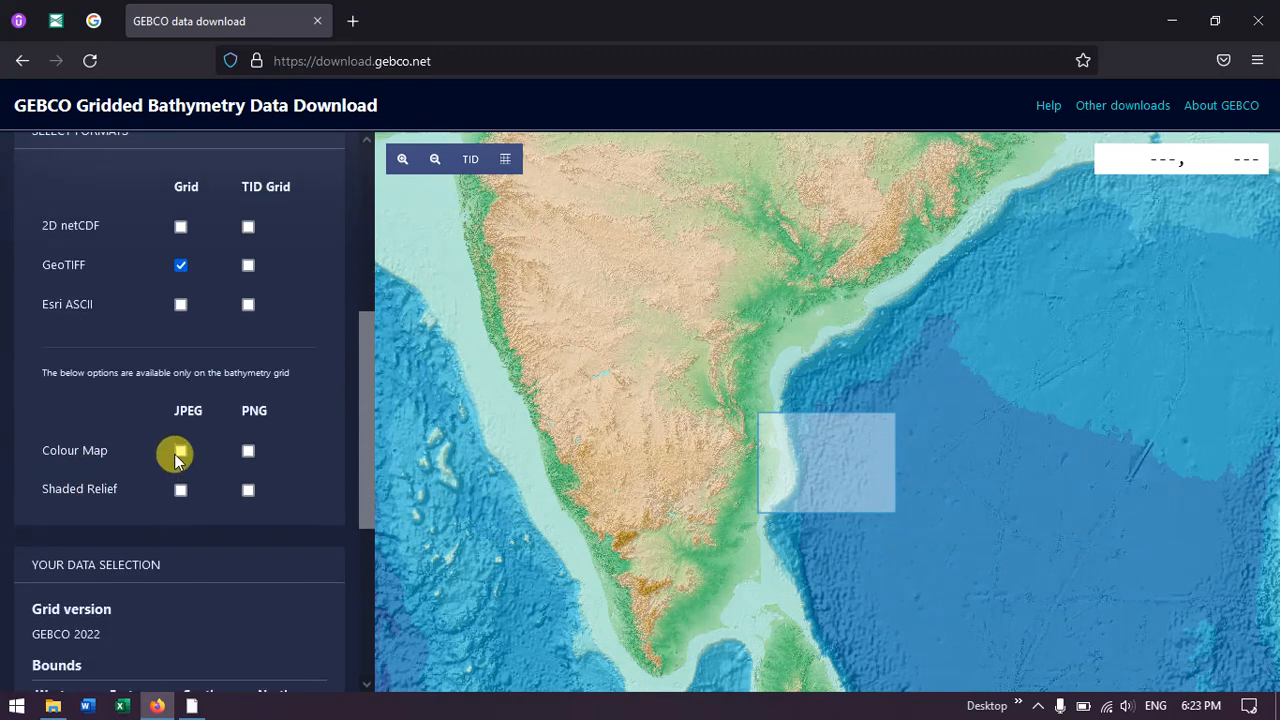
left_click(181, 452)
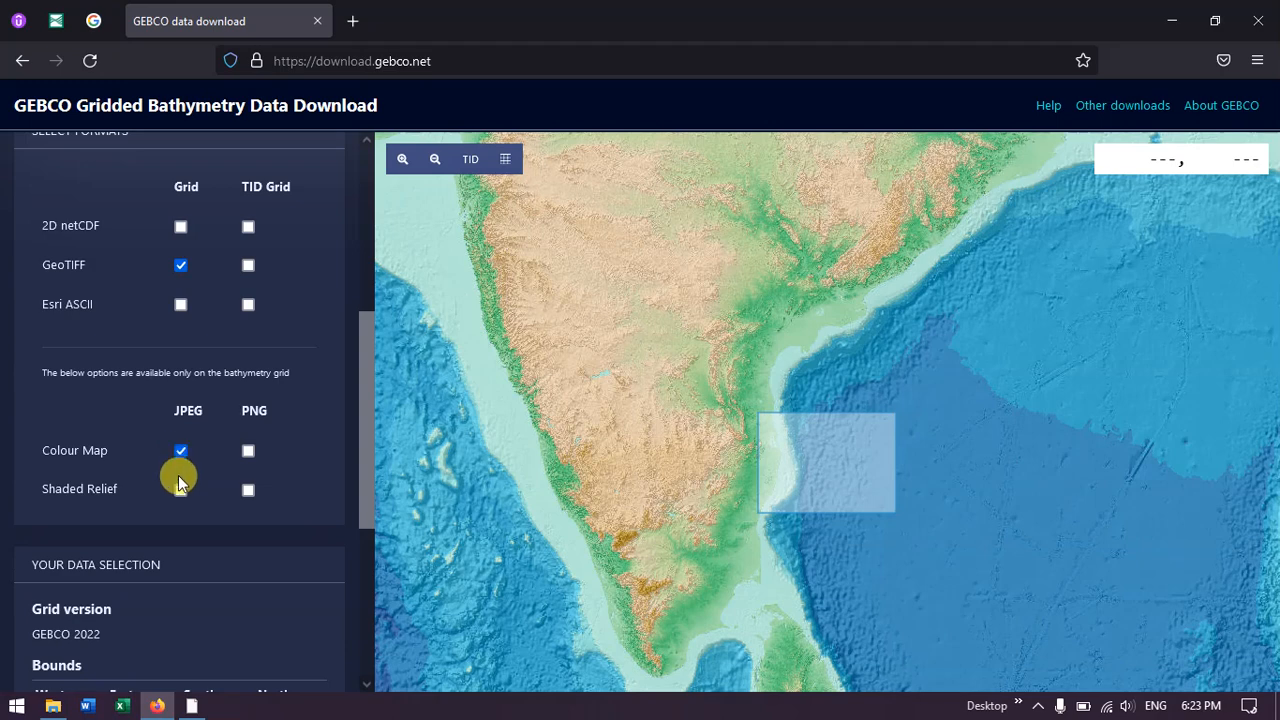
left_click(181, 490)
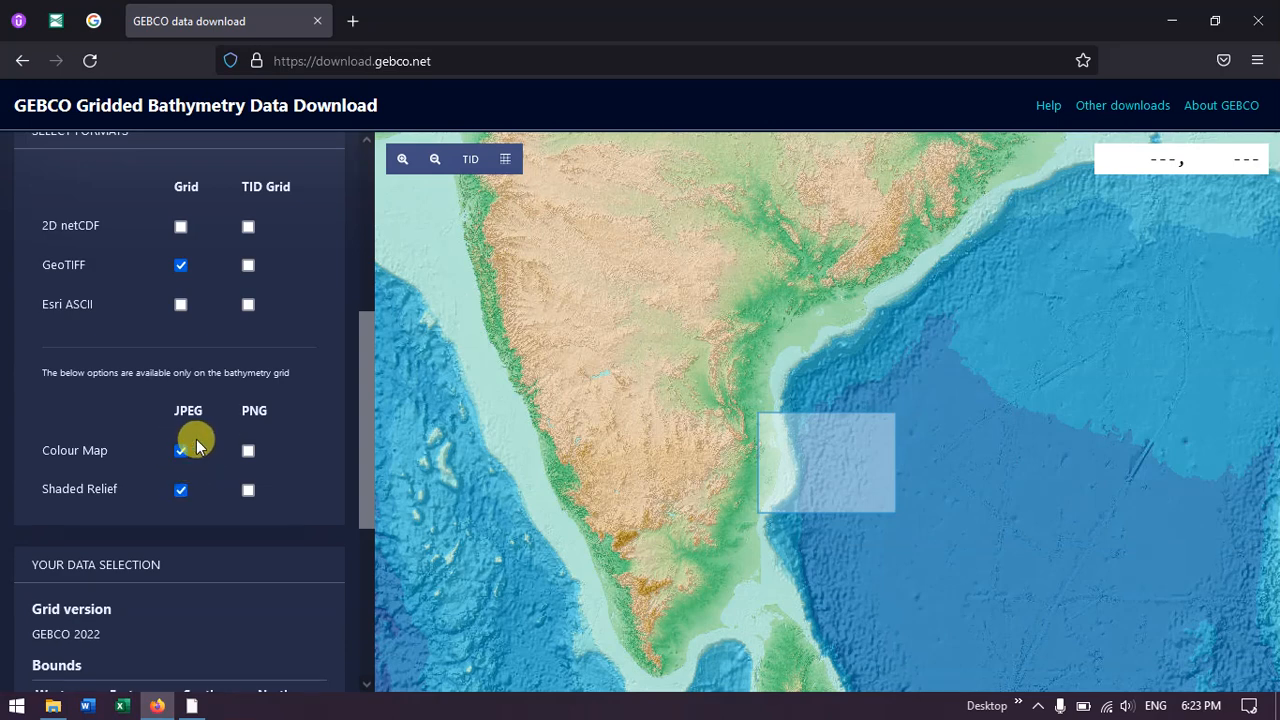
Step: Add the data selection to the basket and download the basket's contents
scroll(196, 439, "down", 2)
scroll(202, 435, "down", 5)
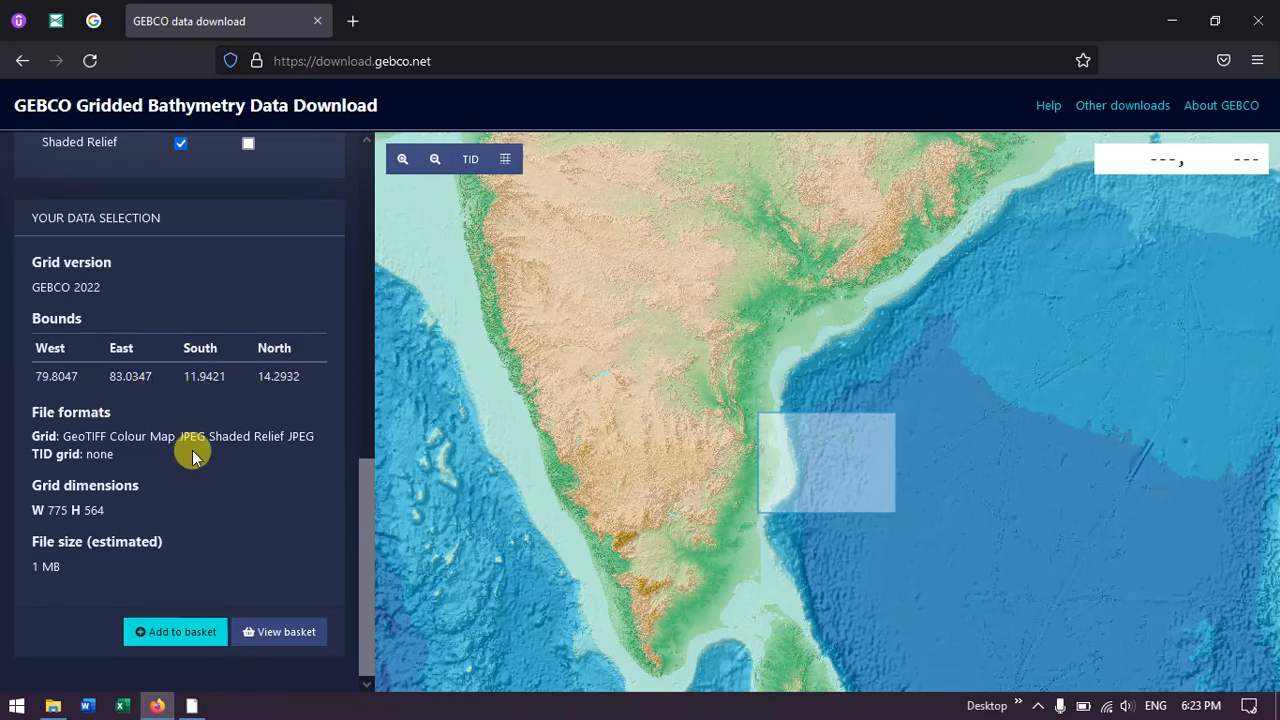
left_click(180, 634)
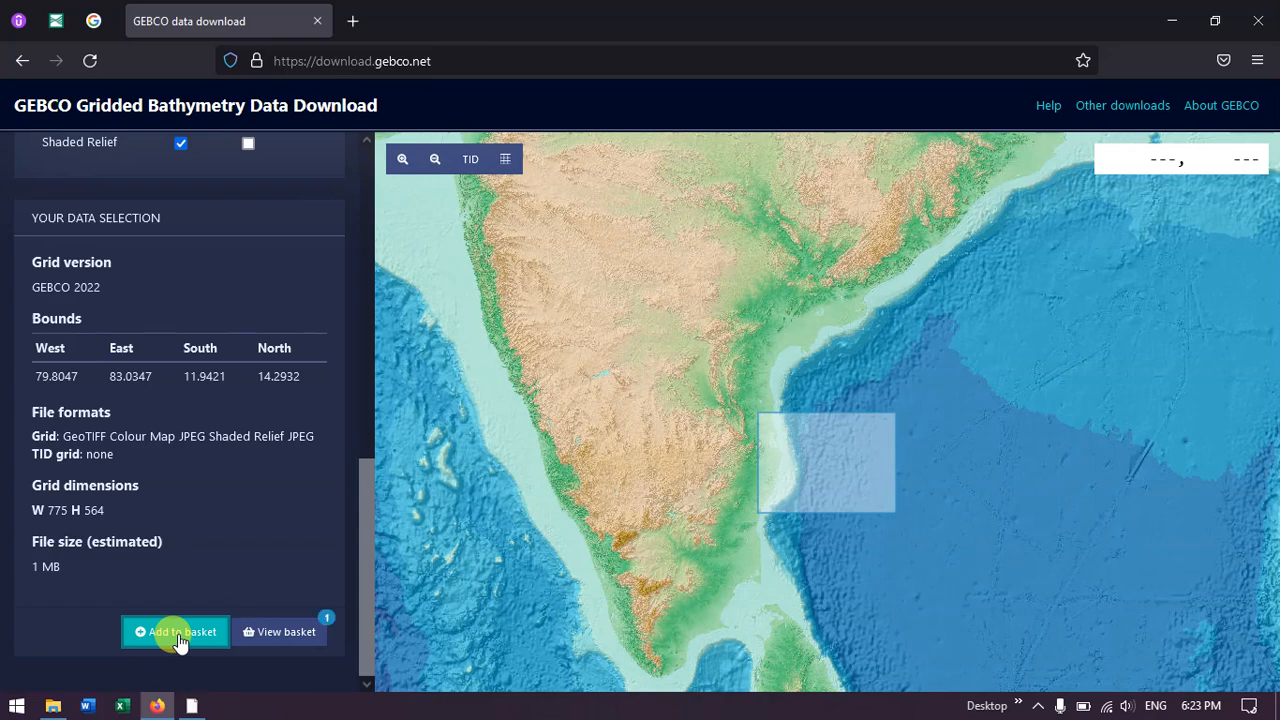
left_click(290, 633)
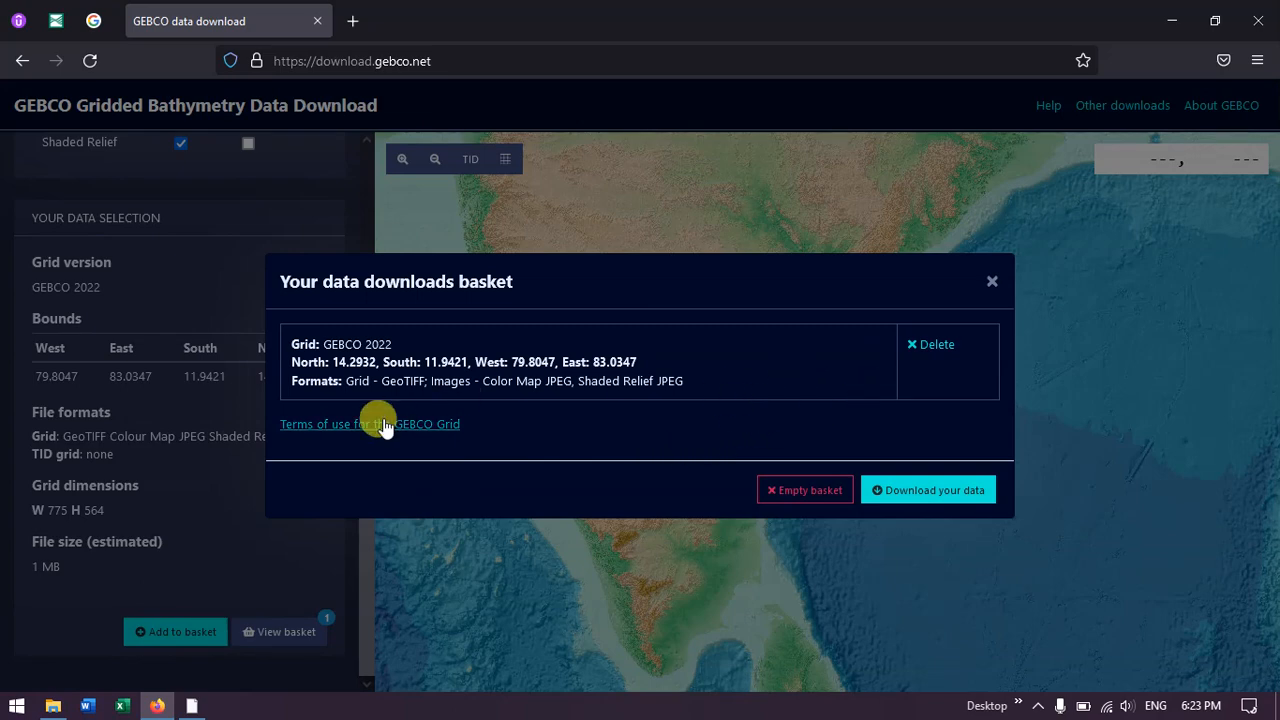
left_click(925, 493)
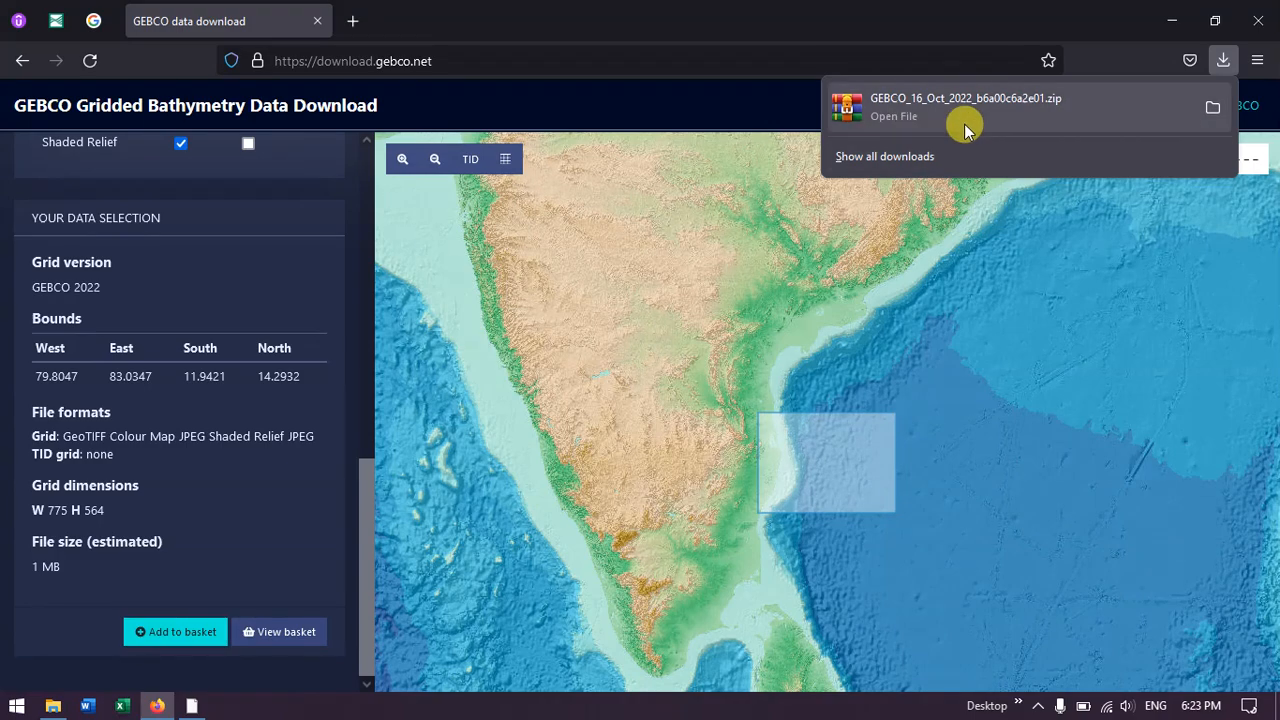
Step: Show the downloaded GEBCO zip archive in its folder and extract it to a folder of the same name
left_click(1211, 107)
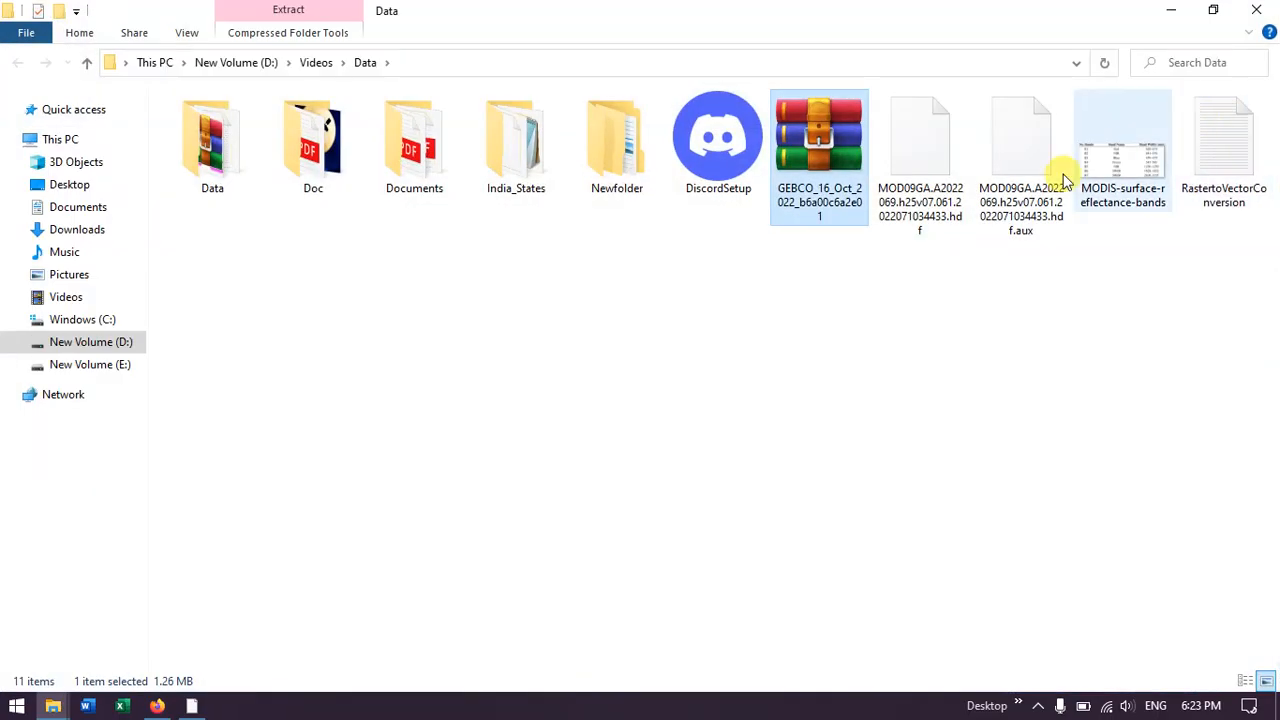
right_click(878, 246)
left_click(912, 334)
left_click(816, 195)
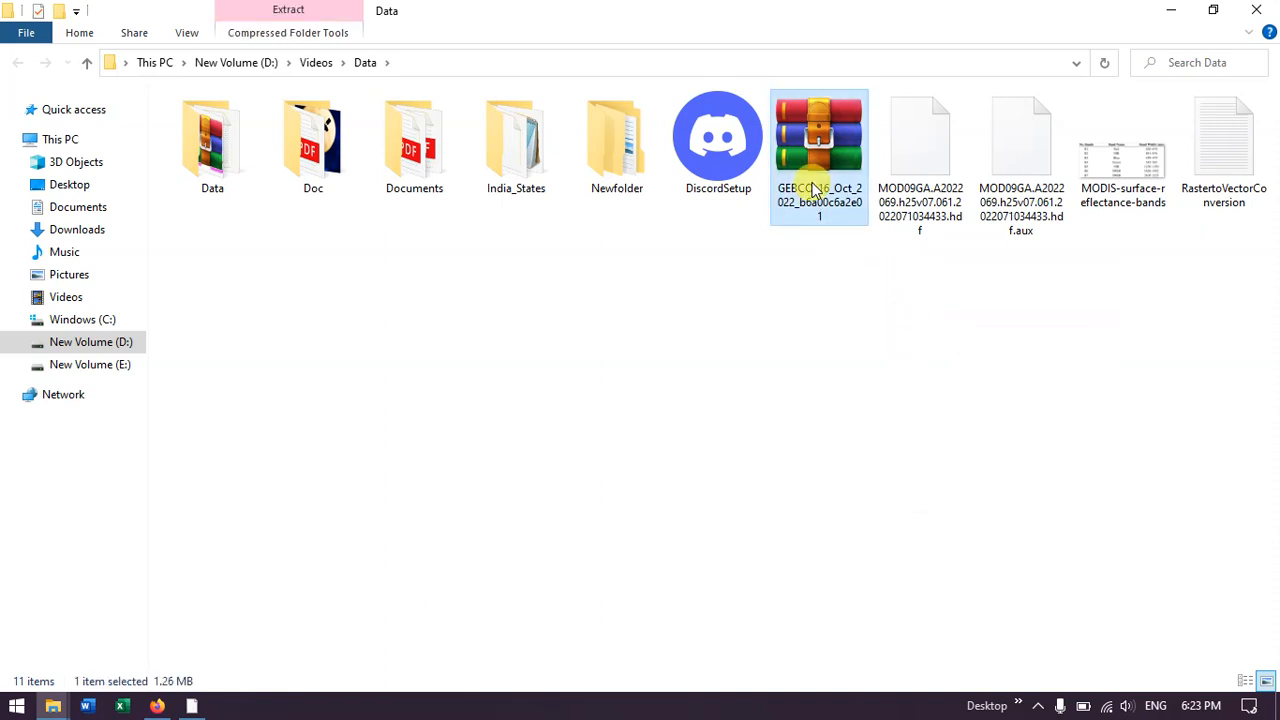
right_click(816, 190)
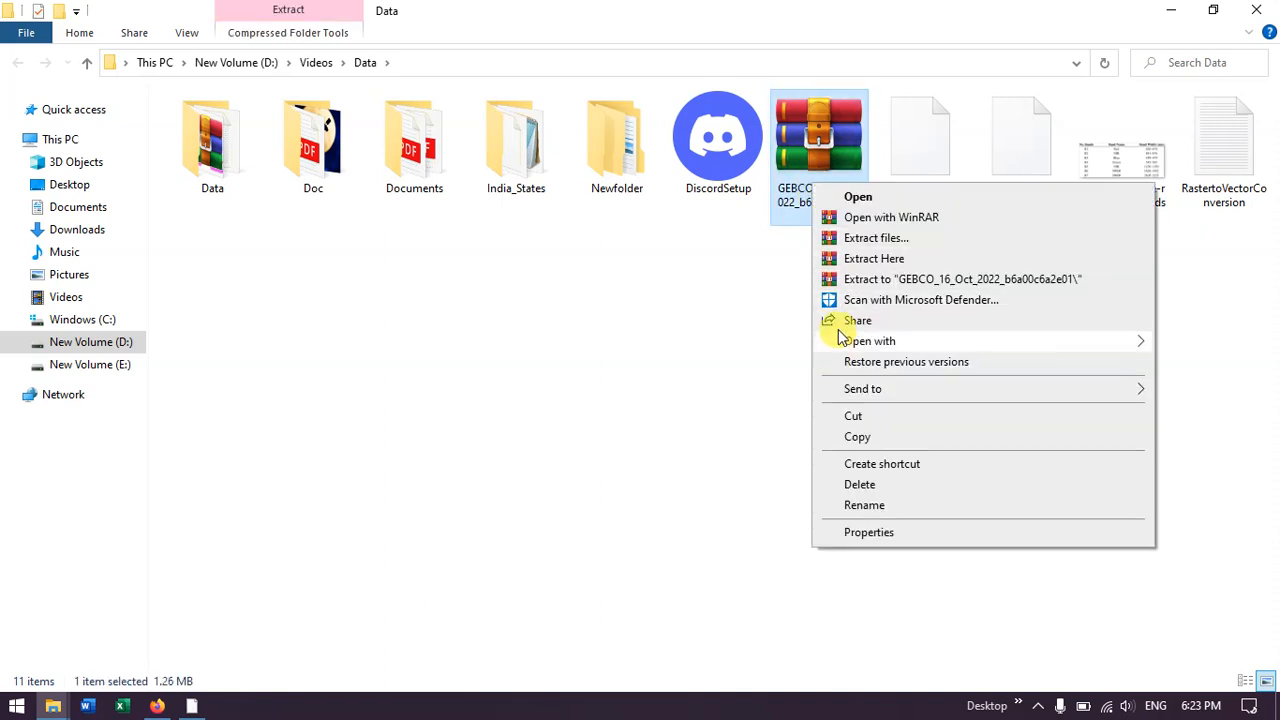
left_click(862, 260)
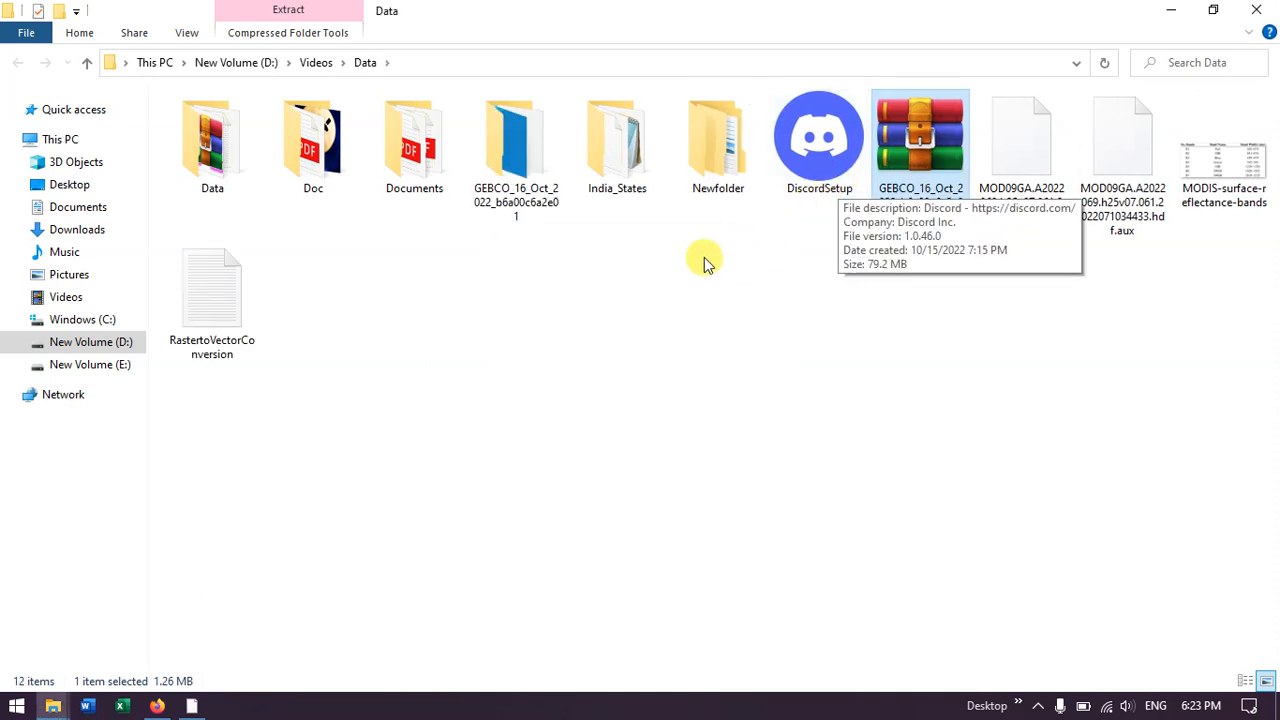
Step: Open the extracted GEBCO_16_Oct_2022_b6a00c6a2e01 folder and check its GeoTIFF grid file among the contents
right_click(643, 293)
left_click(682, 370)
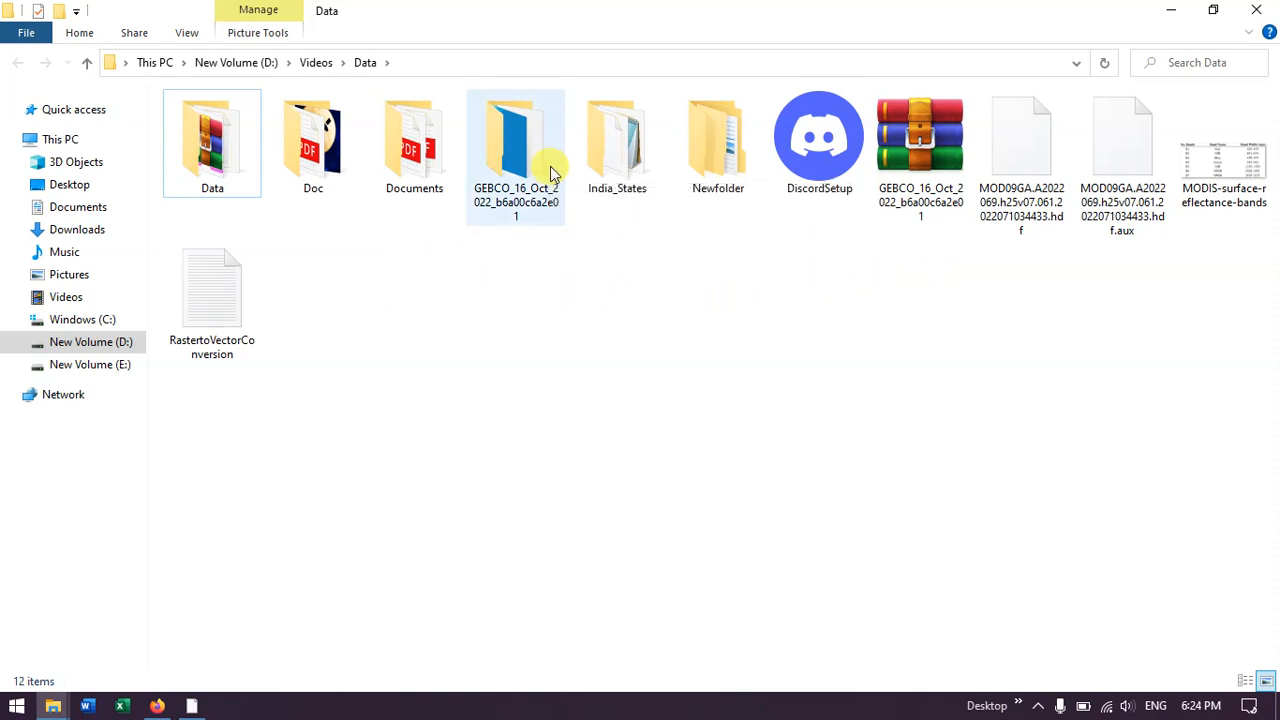
double_click(517, 175)
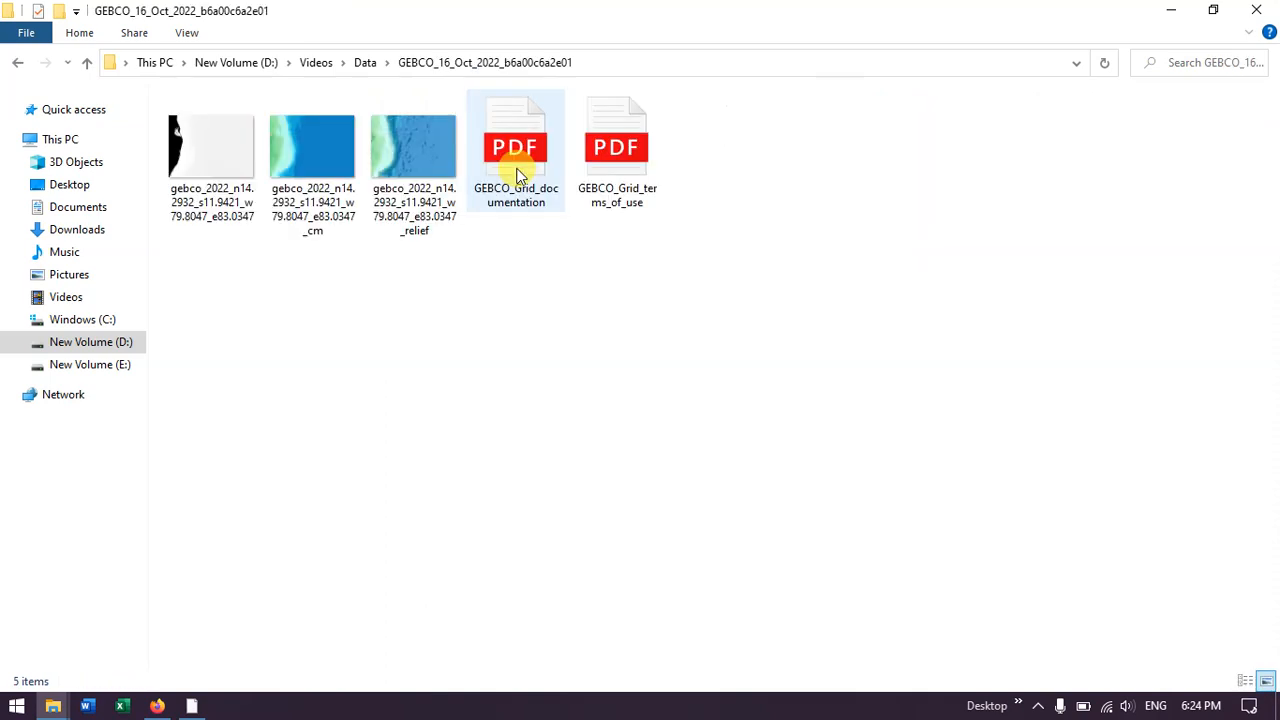
right_click(469, 283)
left_click(500, 354)
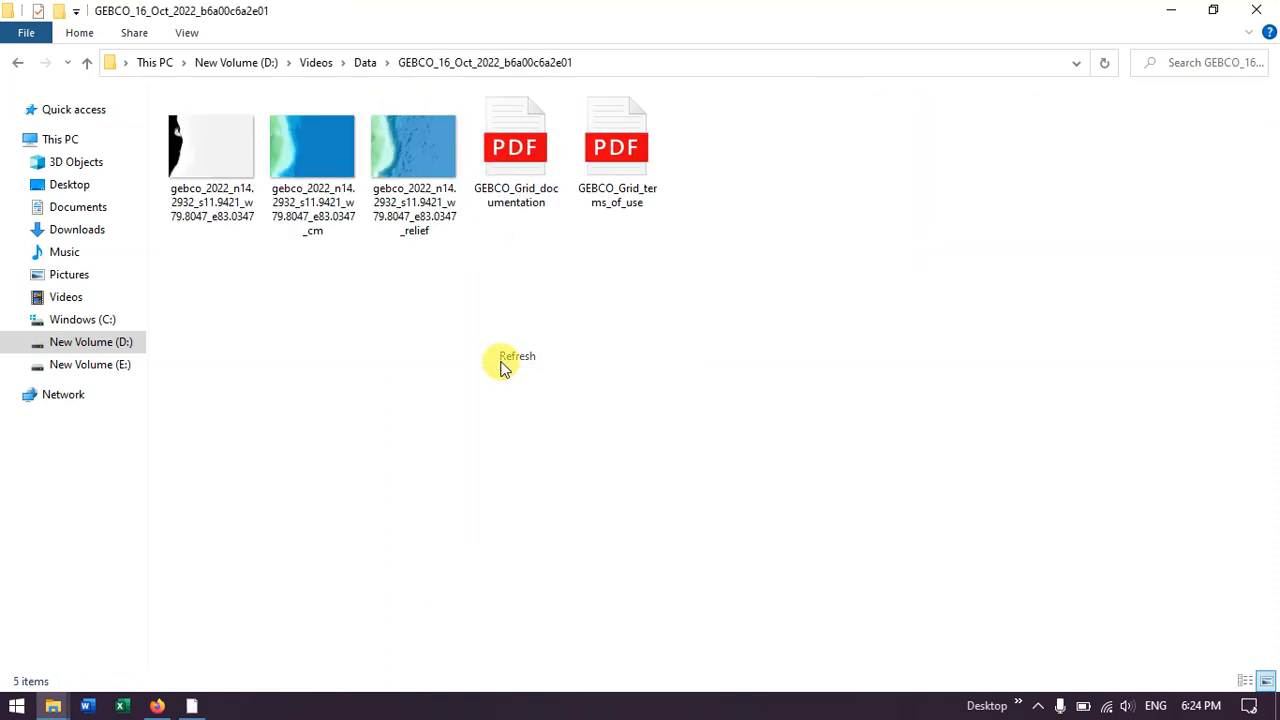
left_click(221, 163)
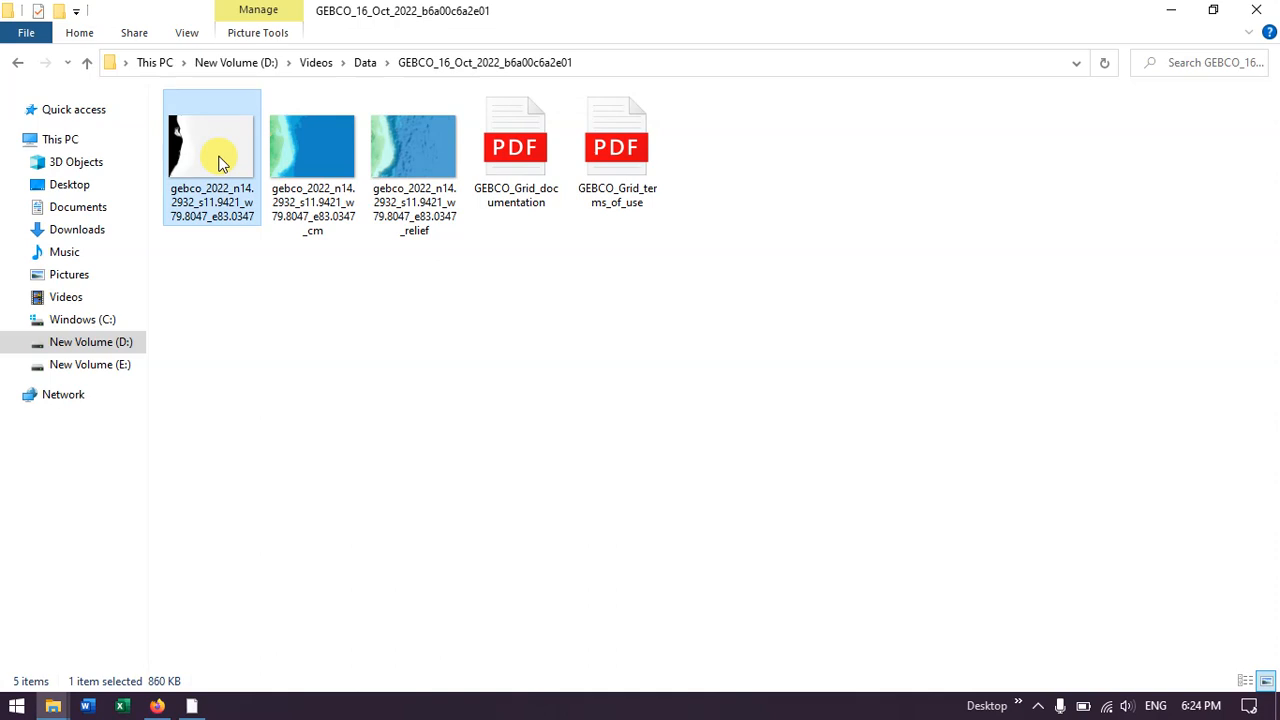
Step: View the downloaded Colour Map and Shaded Relief JPEG images, comparing one with the other
double_click(322, 160)
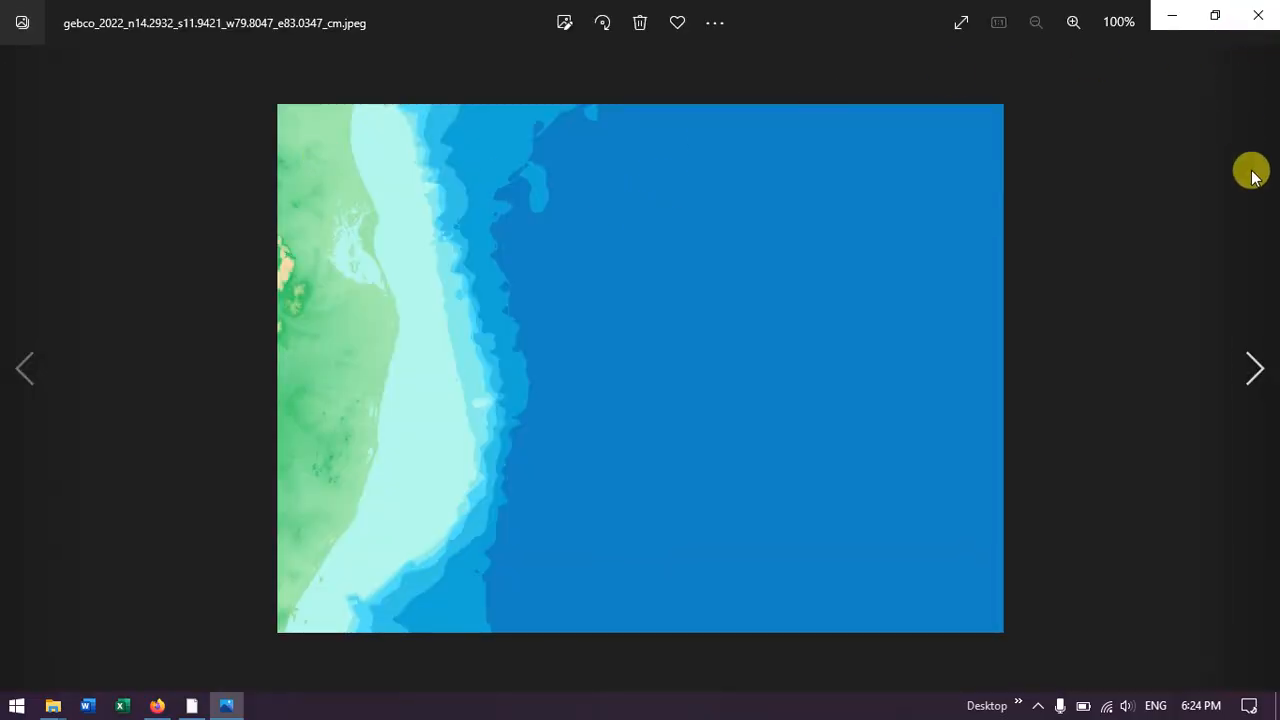
left_click(1252, 376)
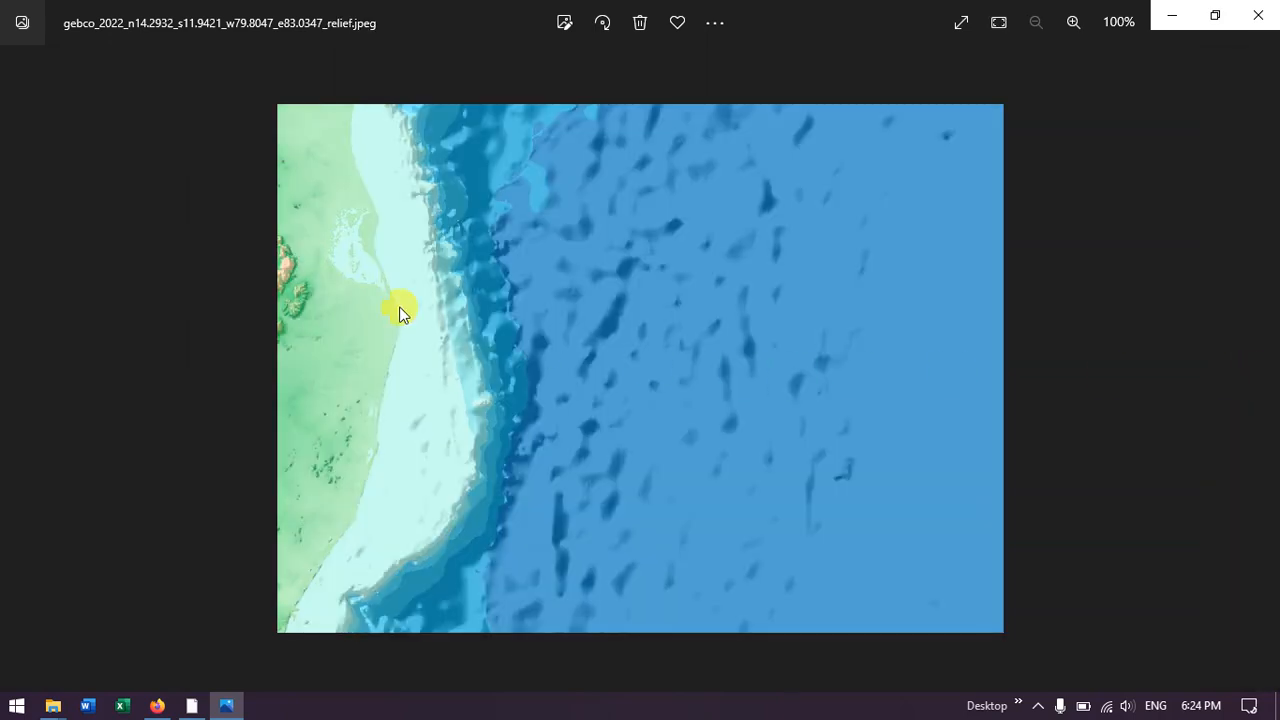
left_click(25, 372)
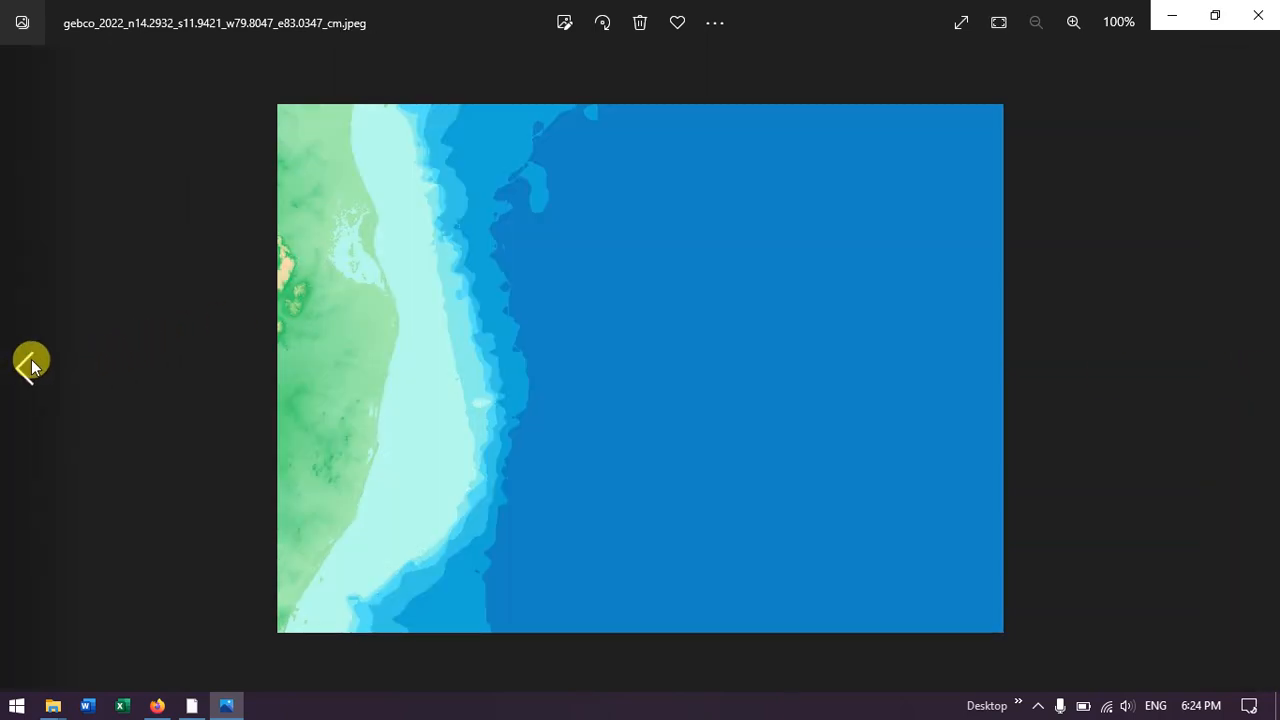
left_click(1256, 370)
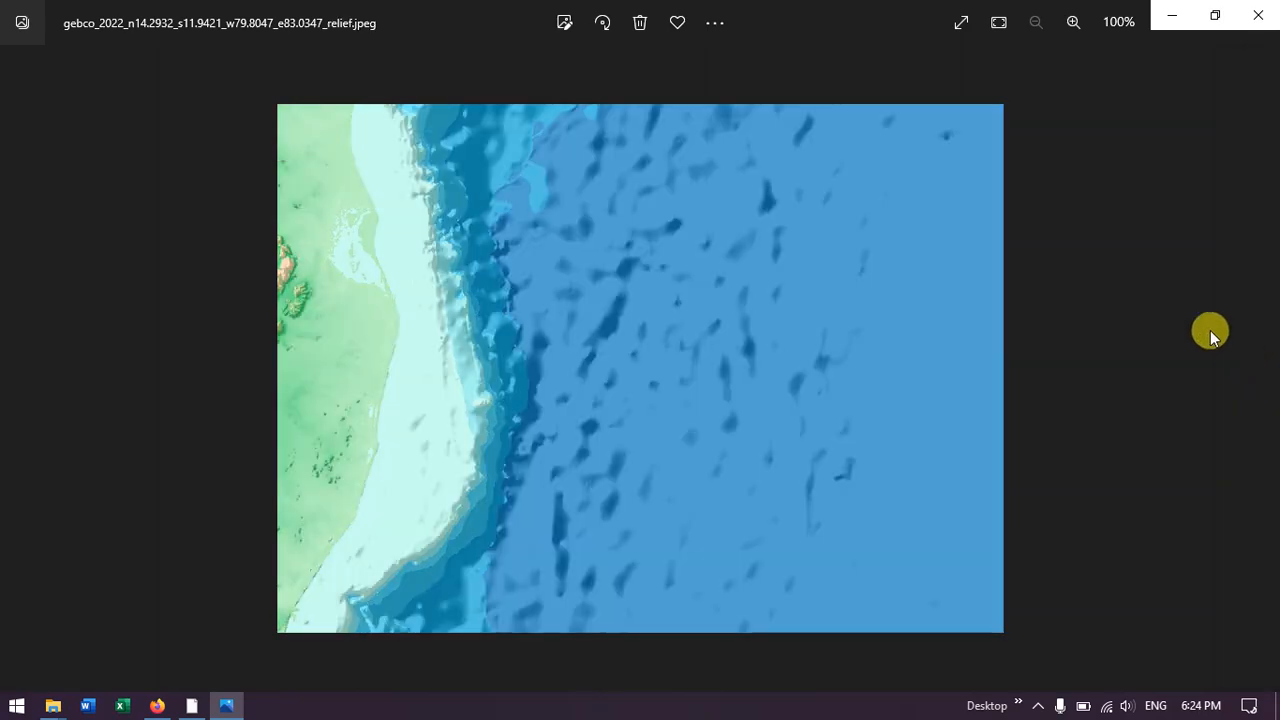
left_click(1245, 18)
right_click(675, 298)
left_click(694, 368)
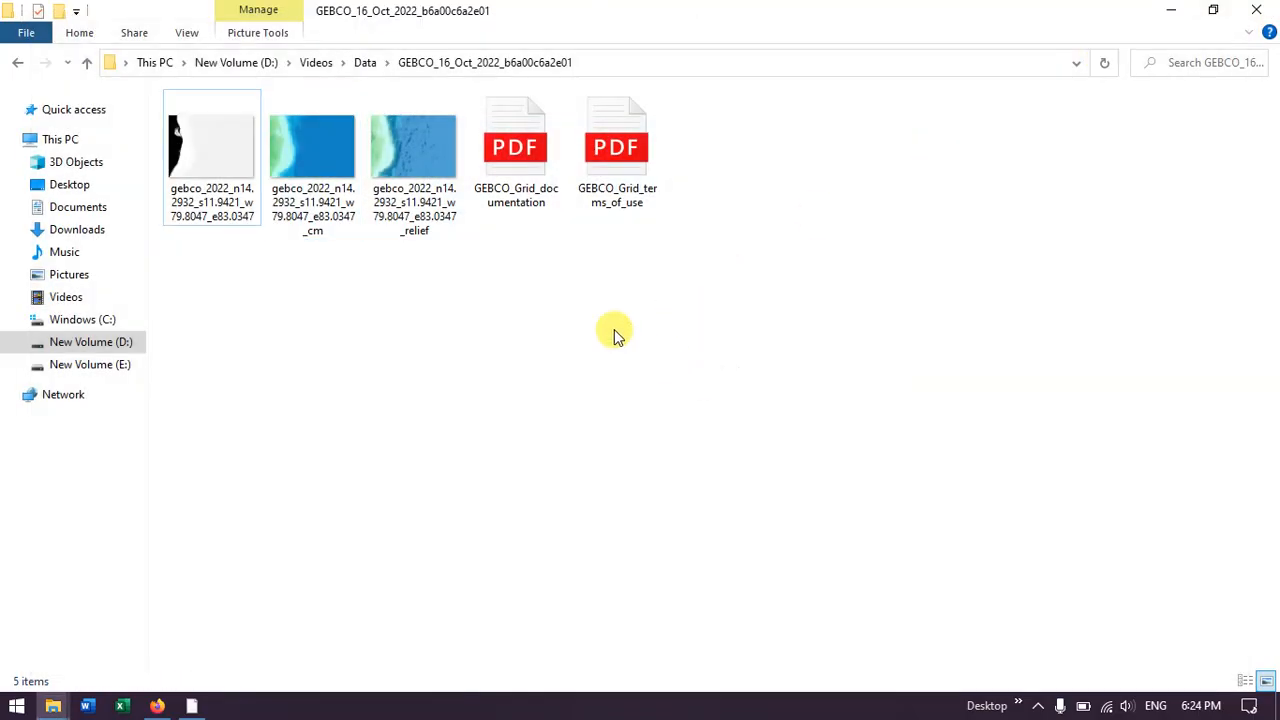
right_click(553, 301)
left_click(600, 377)
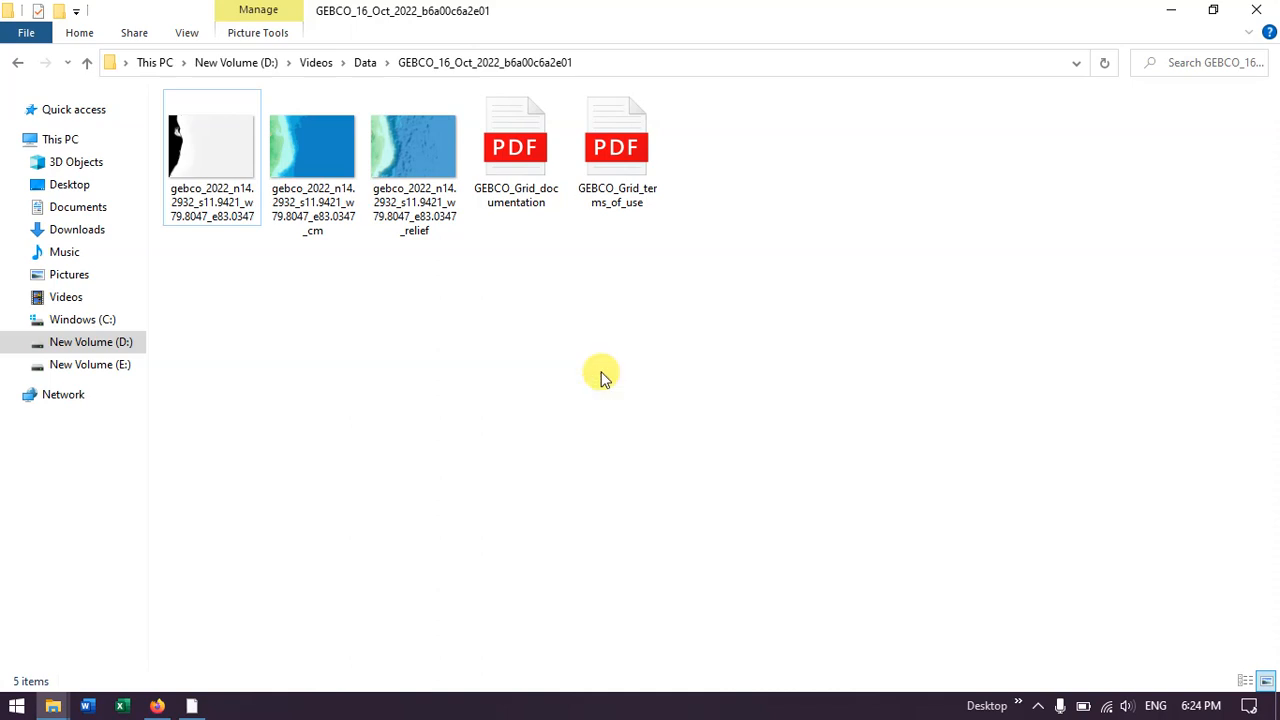
Step: Find and launch ArcMap 10.3
key("super")
type("ARC")
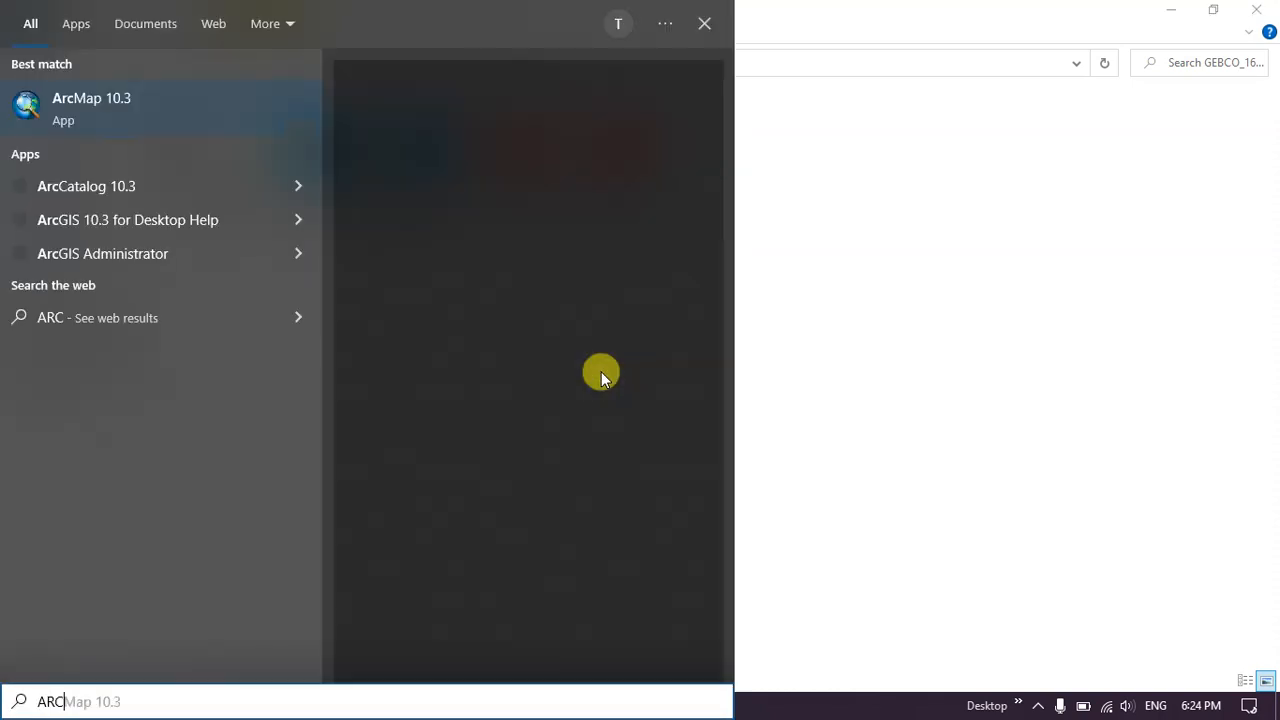
left_click(157, 100)
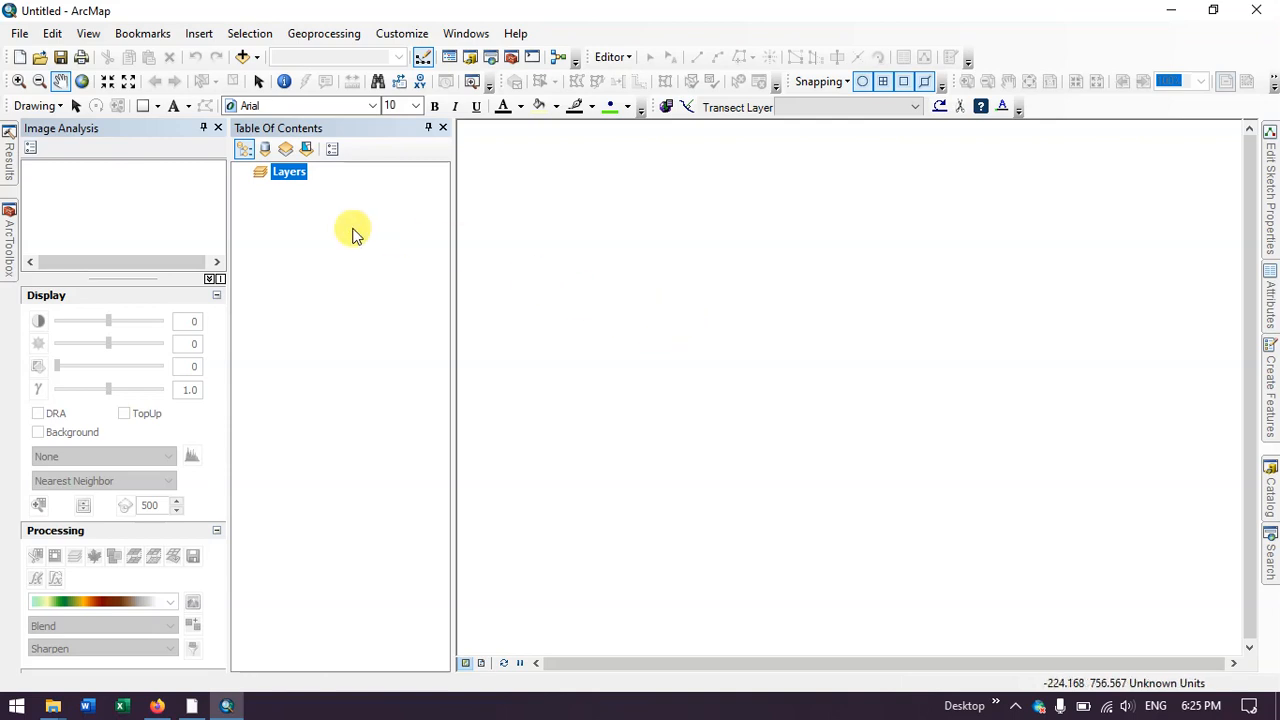
Step: Add gebco_2022_n14.2932_s11.9421_w79.8047_e83.0347.tif from the extracted GEBCO folder to the map
left_click(242, 57)
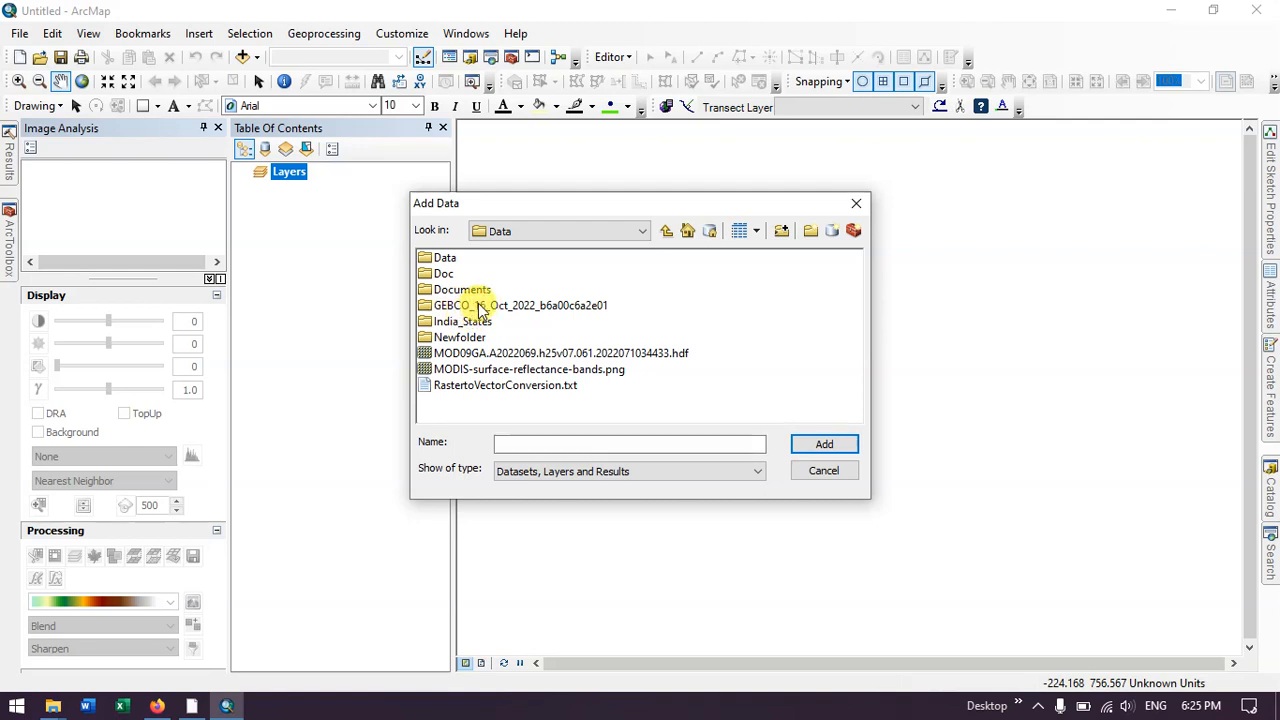
double_click(477, 306)
left_click(514, 259)
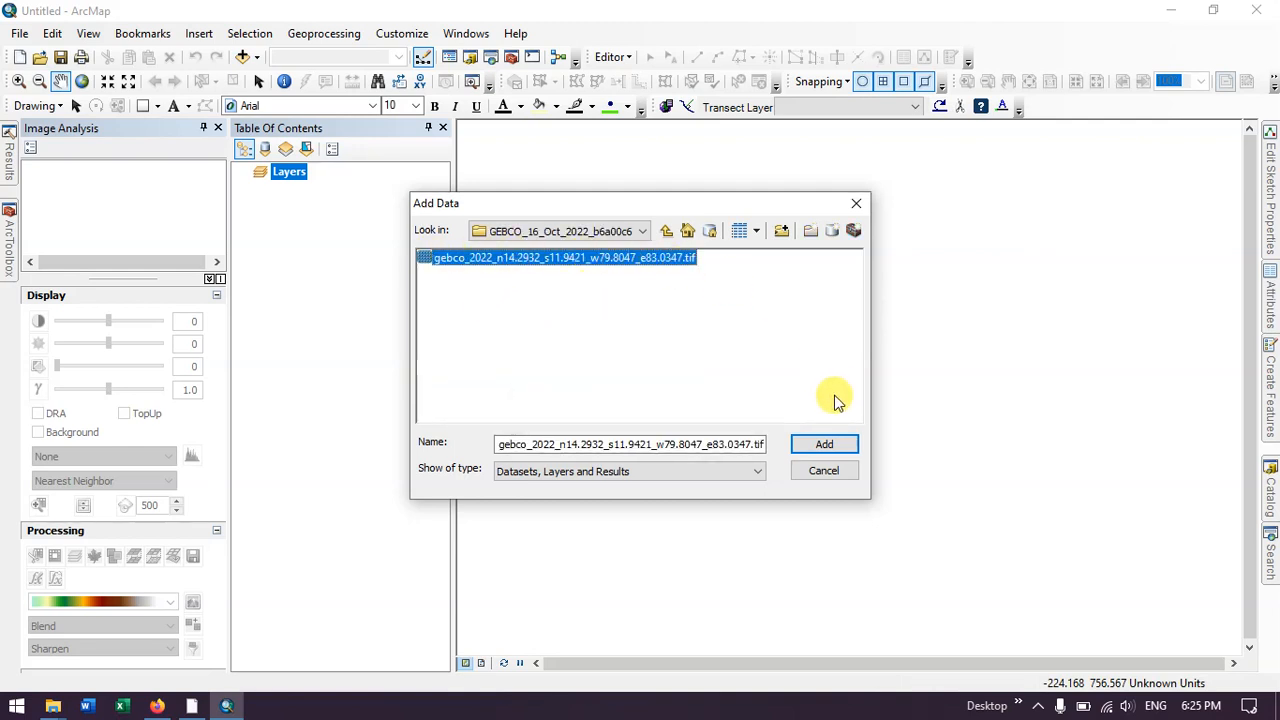
left_click(823, 443)
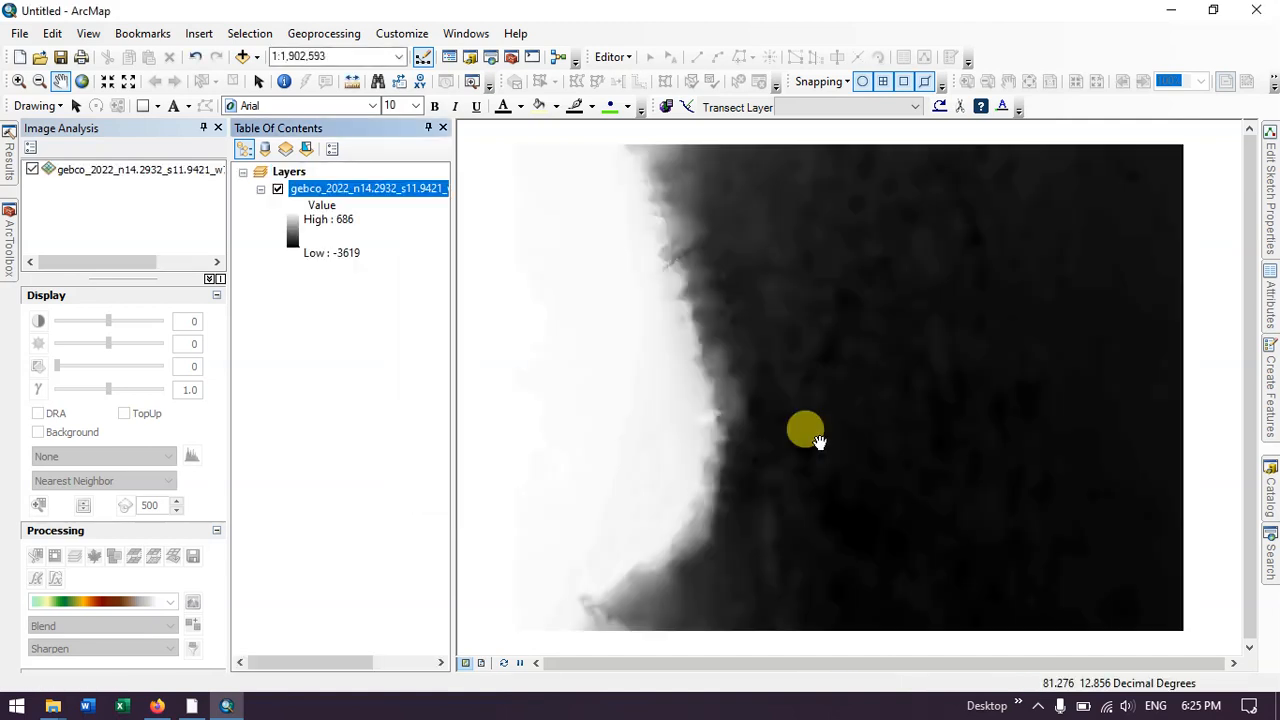
Step: Change the GEBCO raster layer's symbology to Classified, computing the histogram, and set 10 classes
right_click(392, 197)
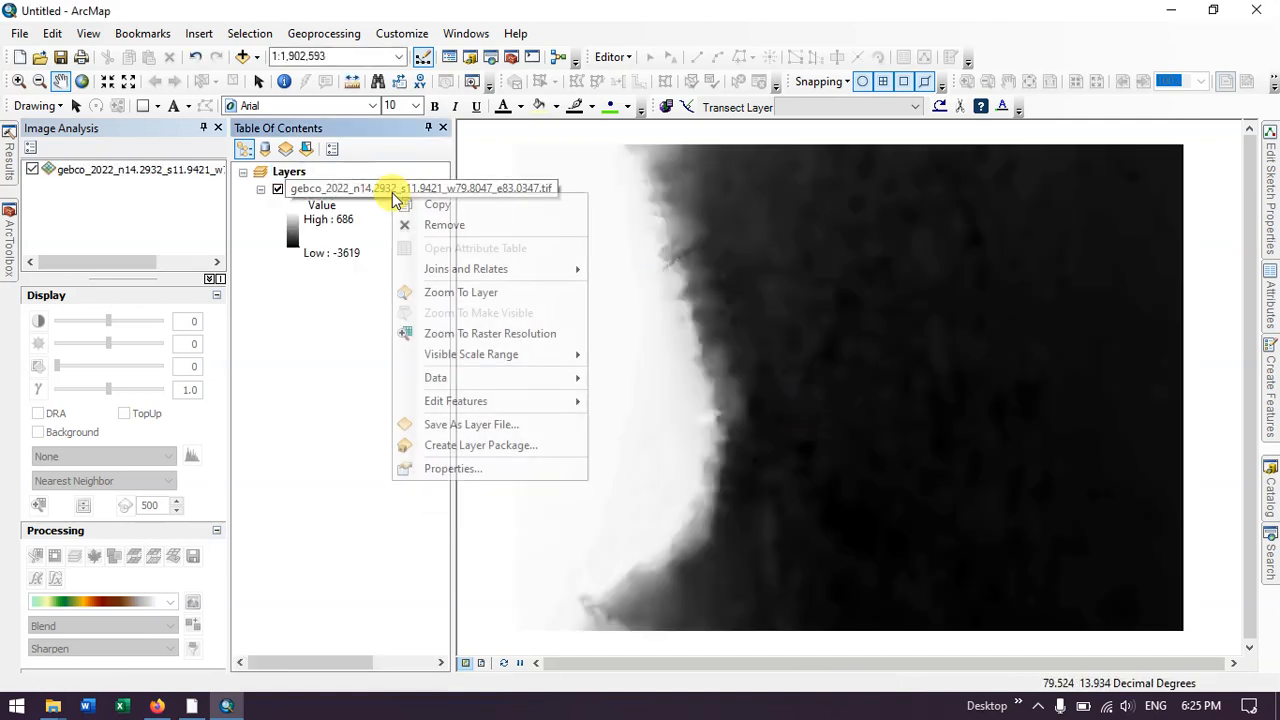
left_click(437, 468)
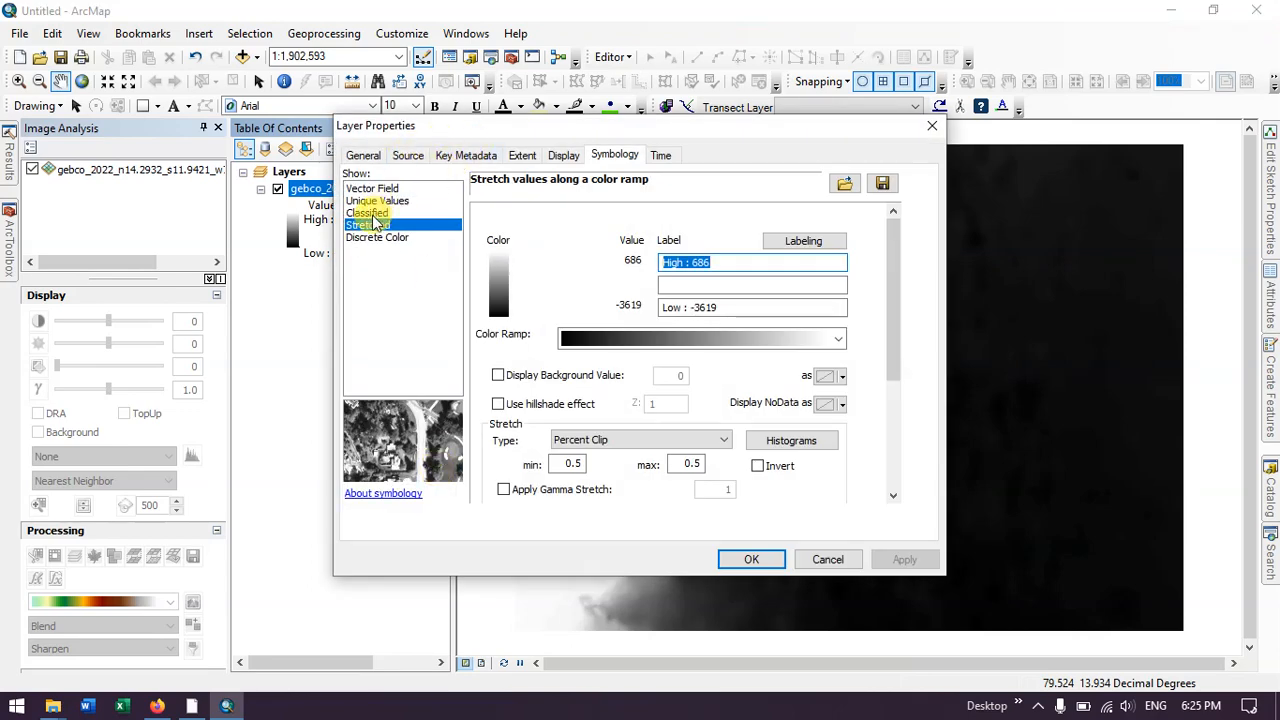
left_click(368, 213)
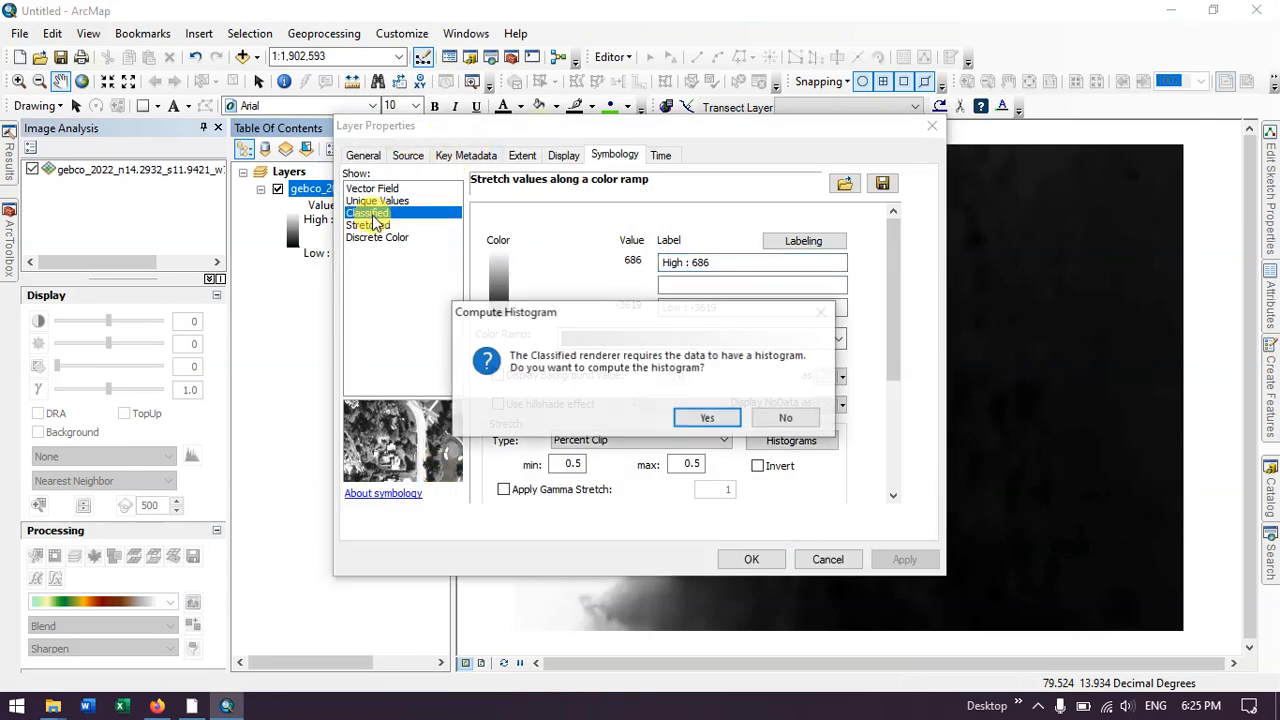
left_click(712, 418)
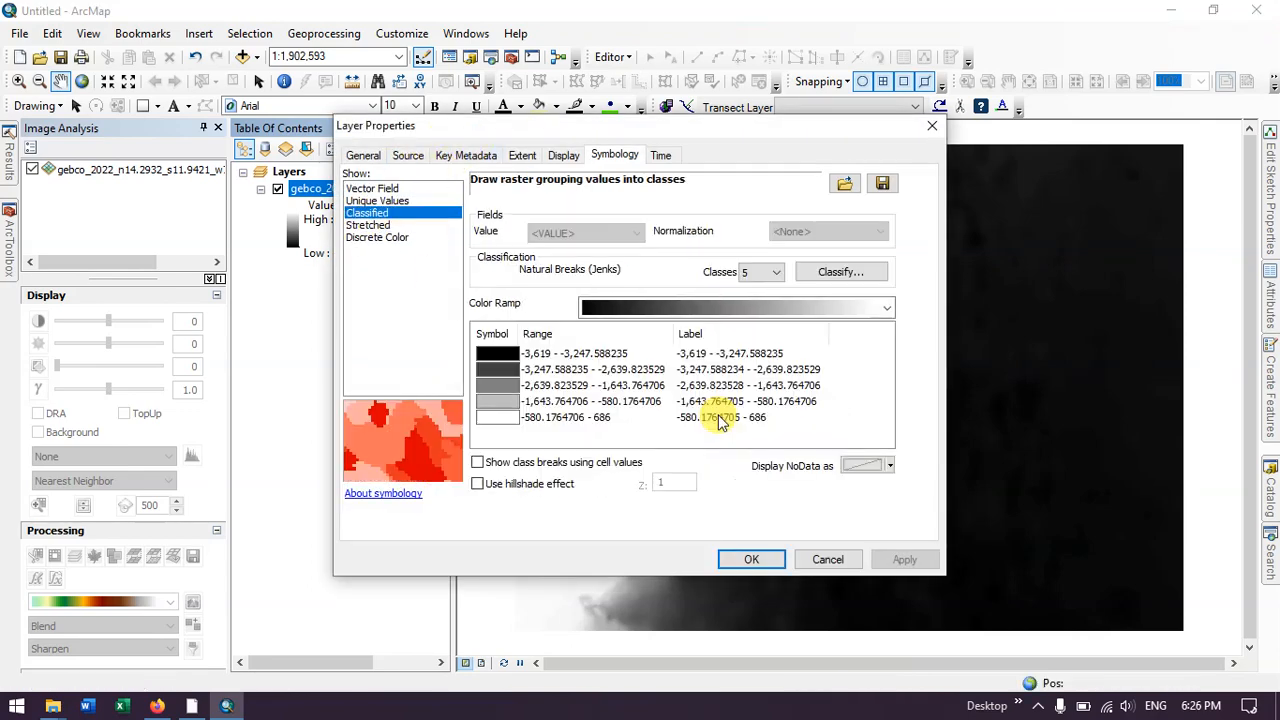
left_click(766, 273)
left_click(757, 375)
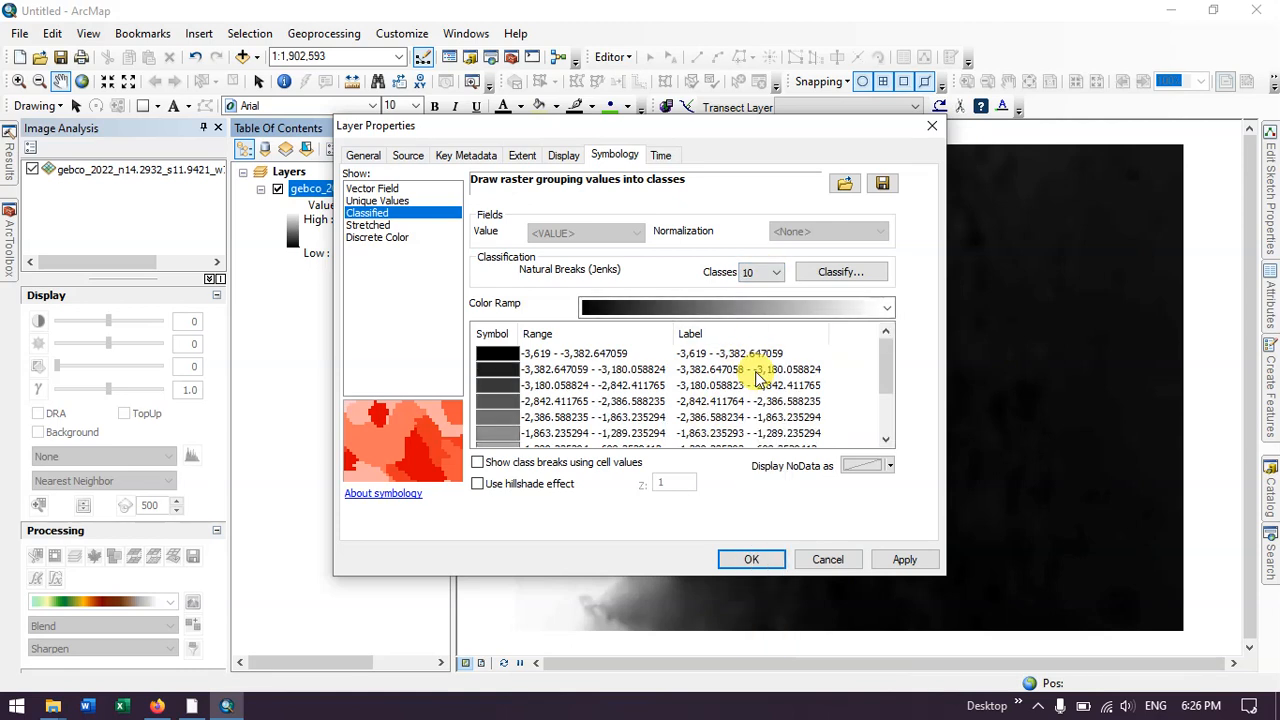
Step: List the color ramps by name, choose Elevation #1 for the classes, and review the class colors
right_click(889, 311)
left_click(903, 318)
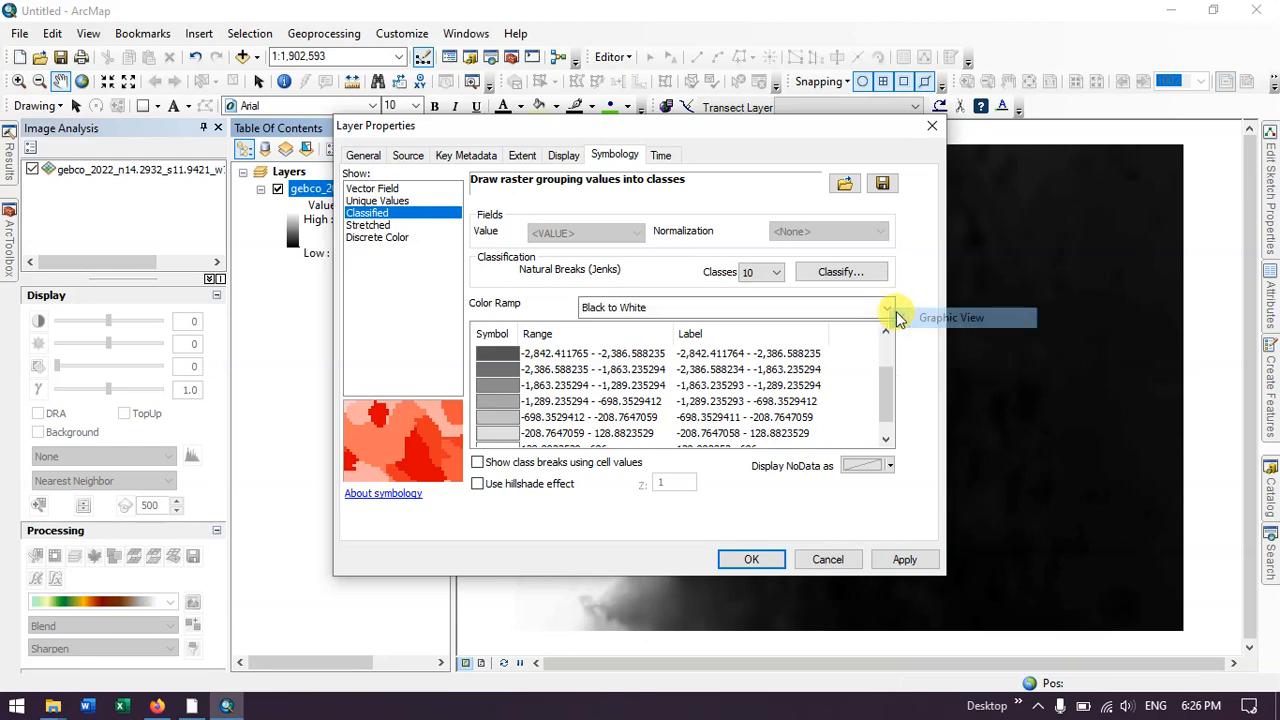
left_click(889, 310)
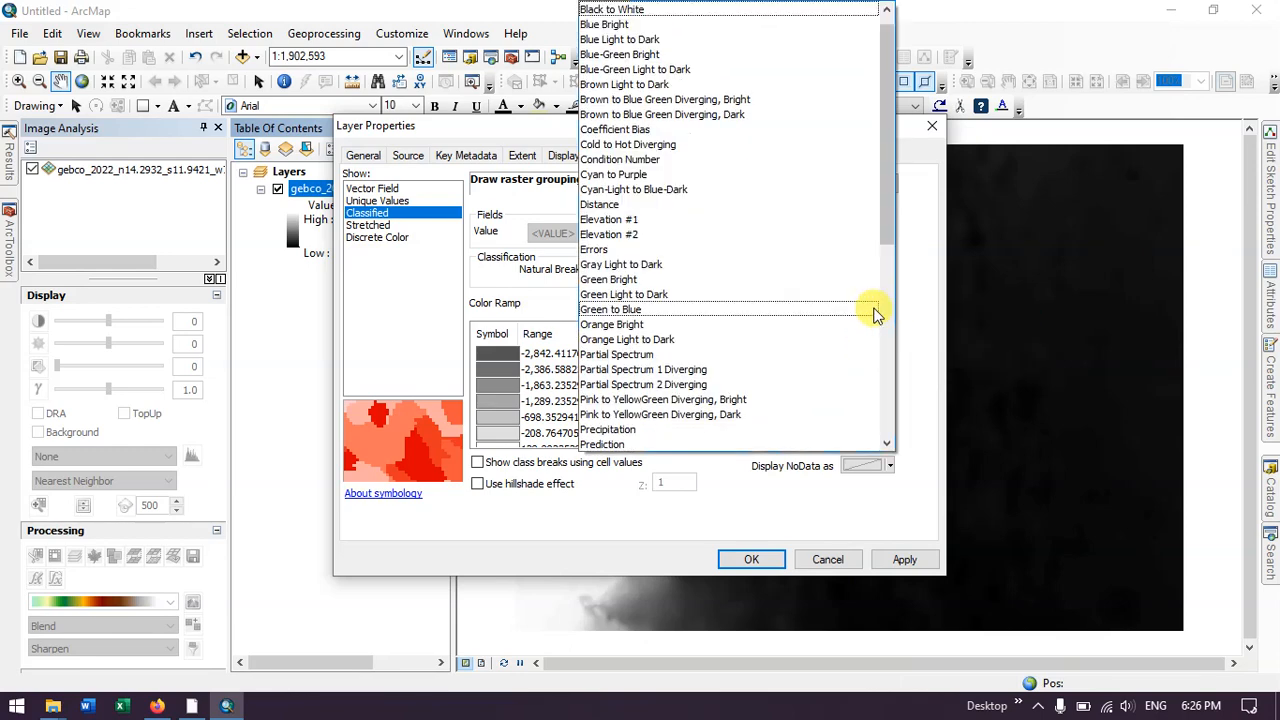
left_click(638, 219)
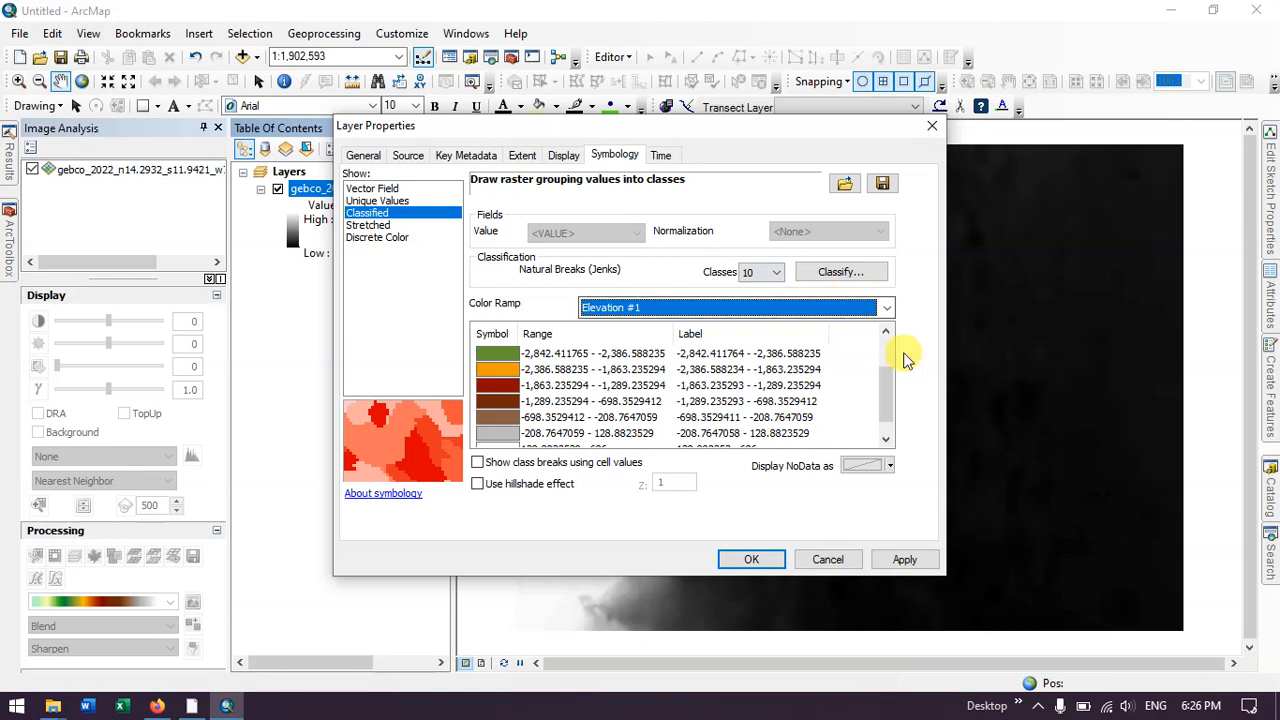
scroll(789, 377, "down", 1)
scroll(789, 377, "up", 4)
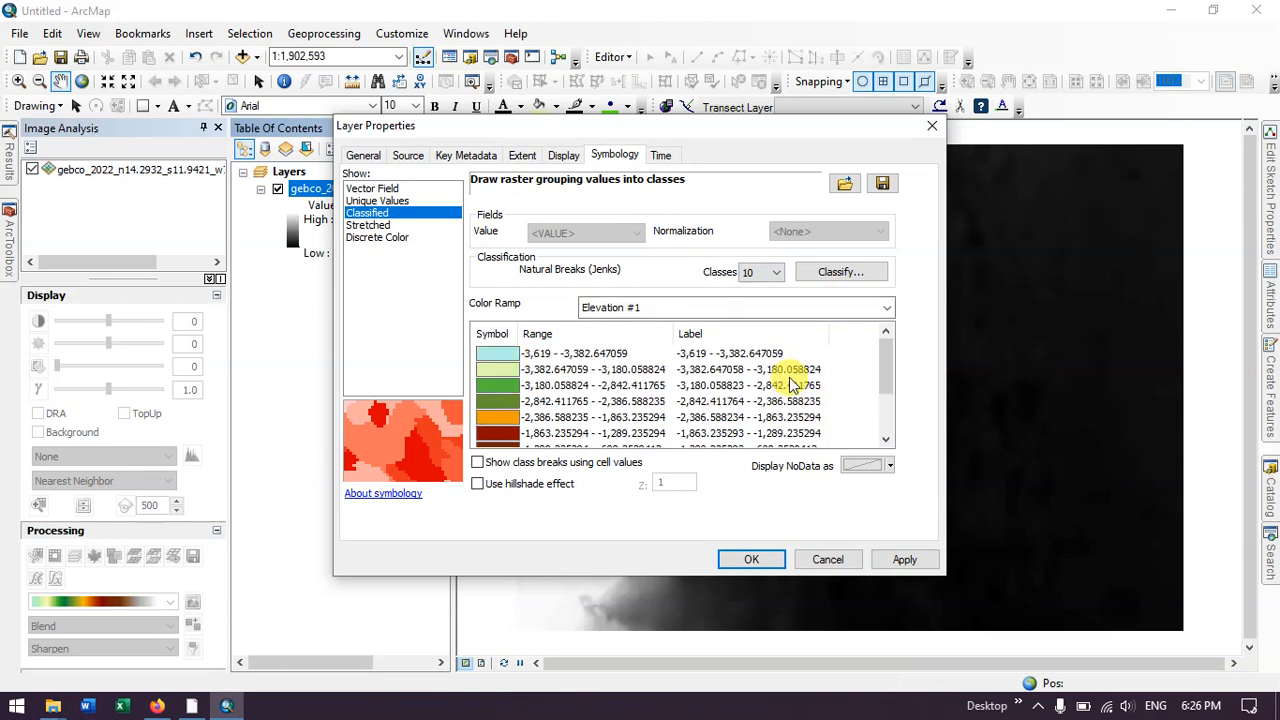
Step: Enable the hillshade effect and class breaks using cell values, and apply the symbology to the GEBCO layer
left_click(480, 487)
left_click(479, 463)
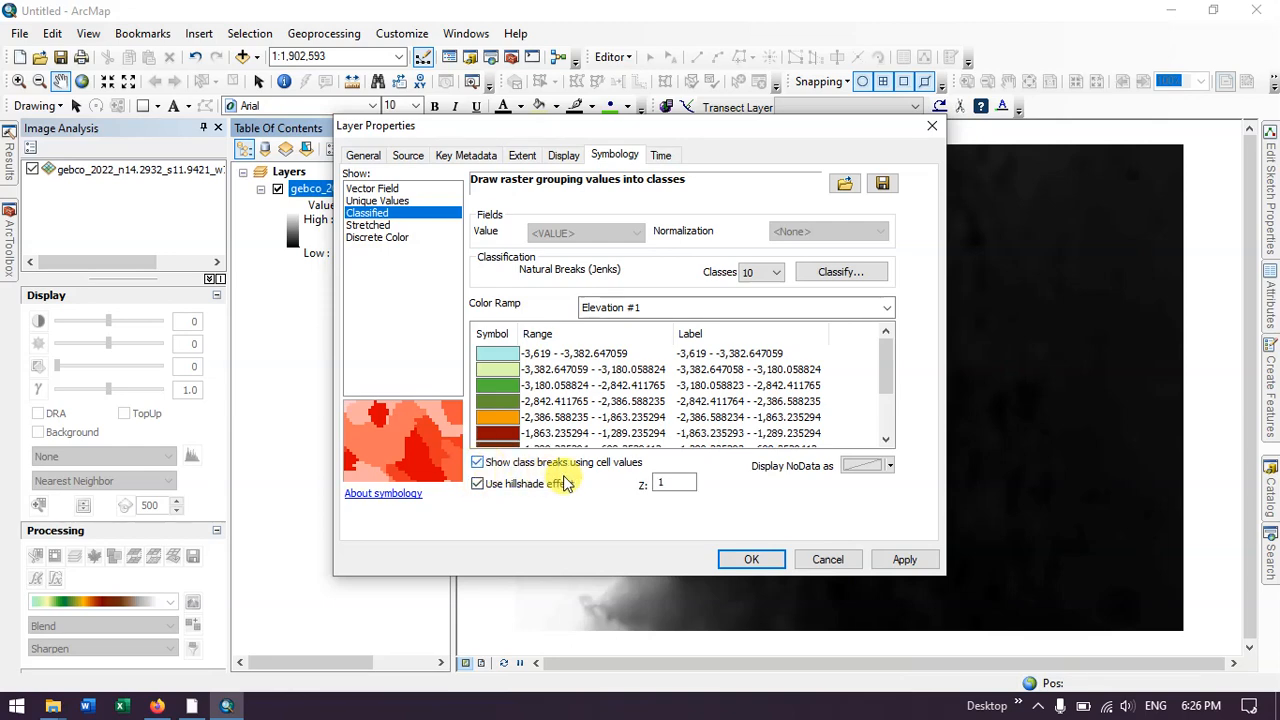
left_click(903, 561)
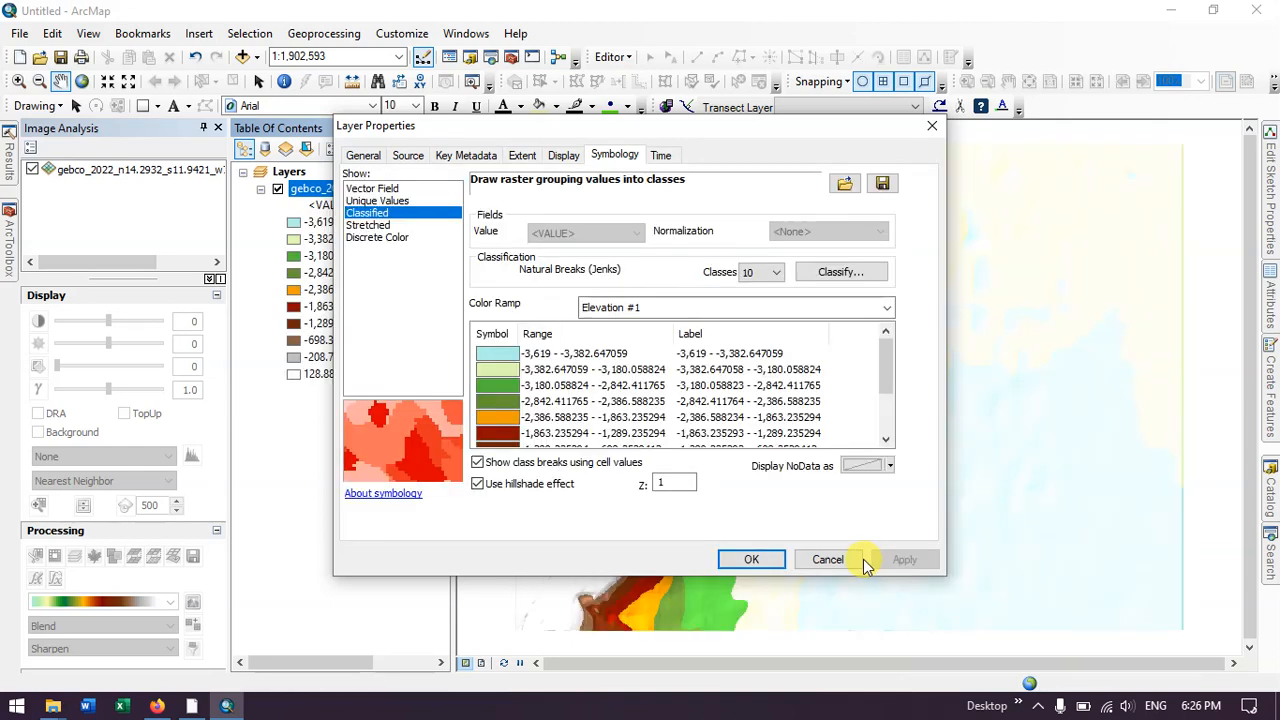
left_click(751, 559)
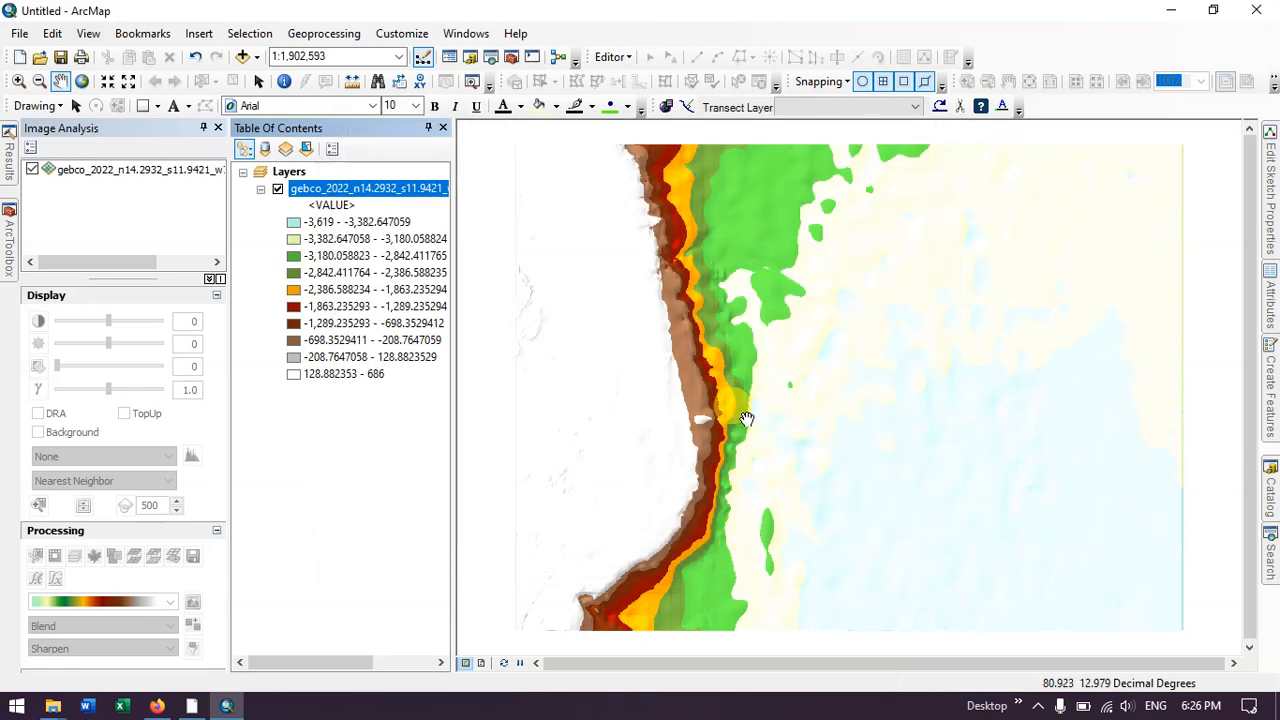
Step: Examine the classified bathymetry along the coast and continental slope at 1:1,000,000 scale
scroll(766, 414, "up", 4)
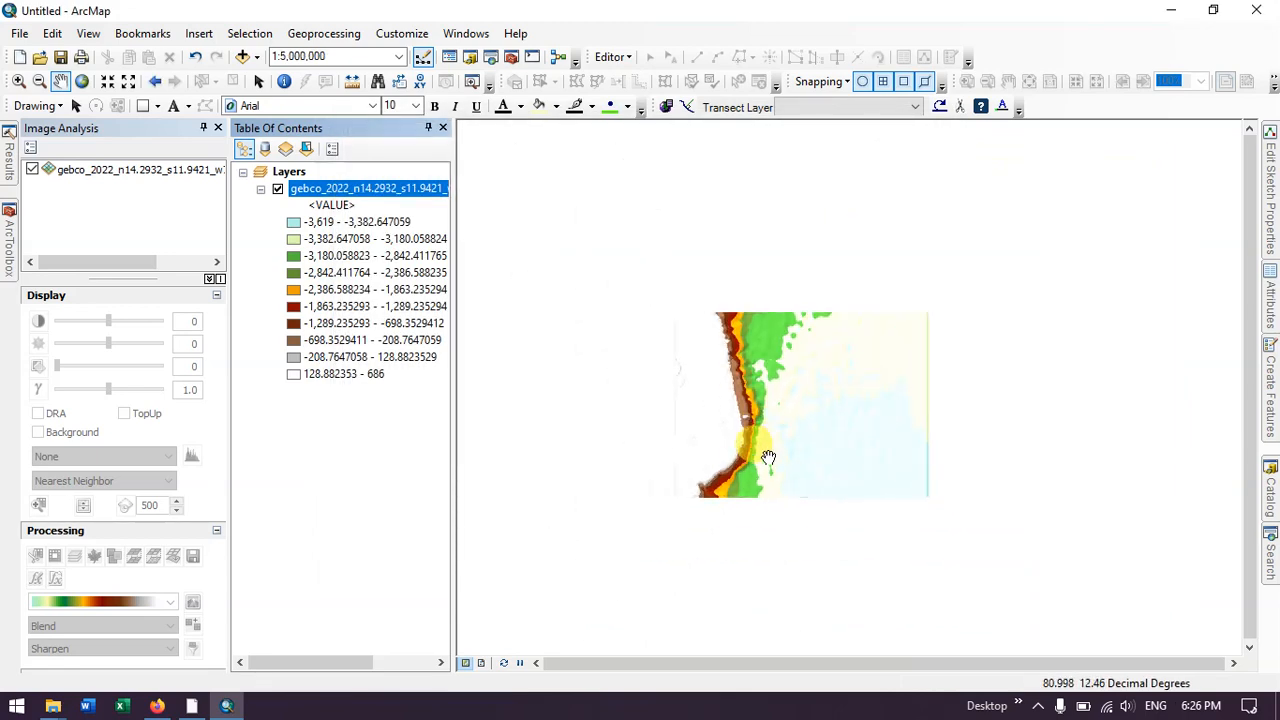
scroll(750, 450, "down", 3)
scroll(753, 452, "down", 2)
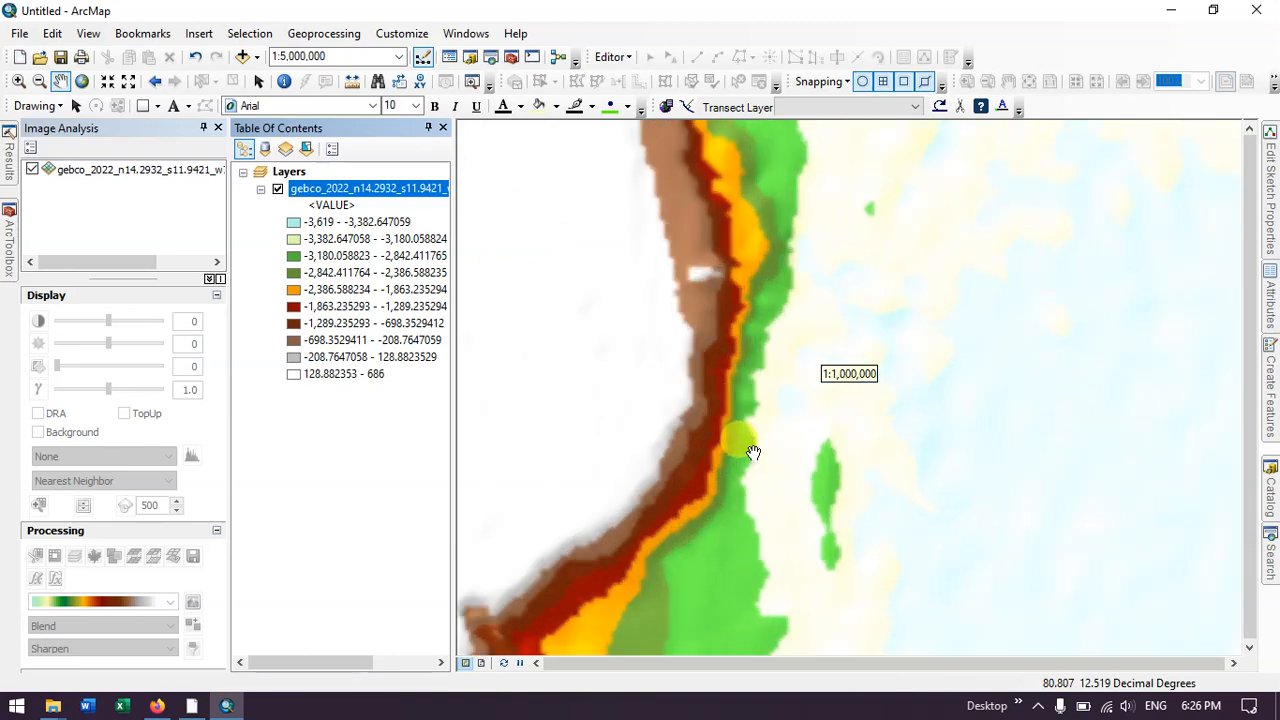
left_click_drag(608, 329, 885, 440)
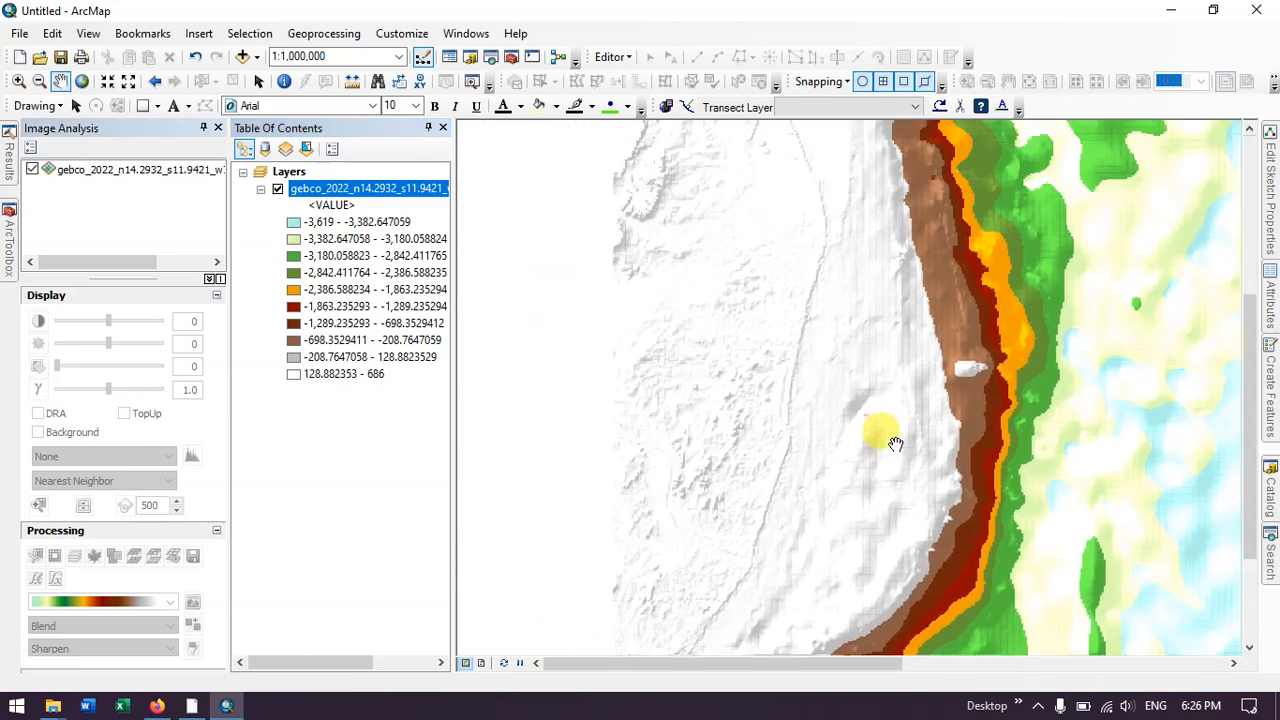
left_click_drag(810, 303, 899, 414)
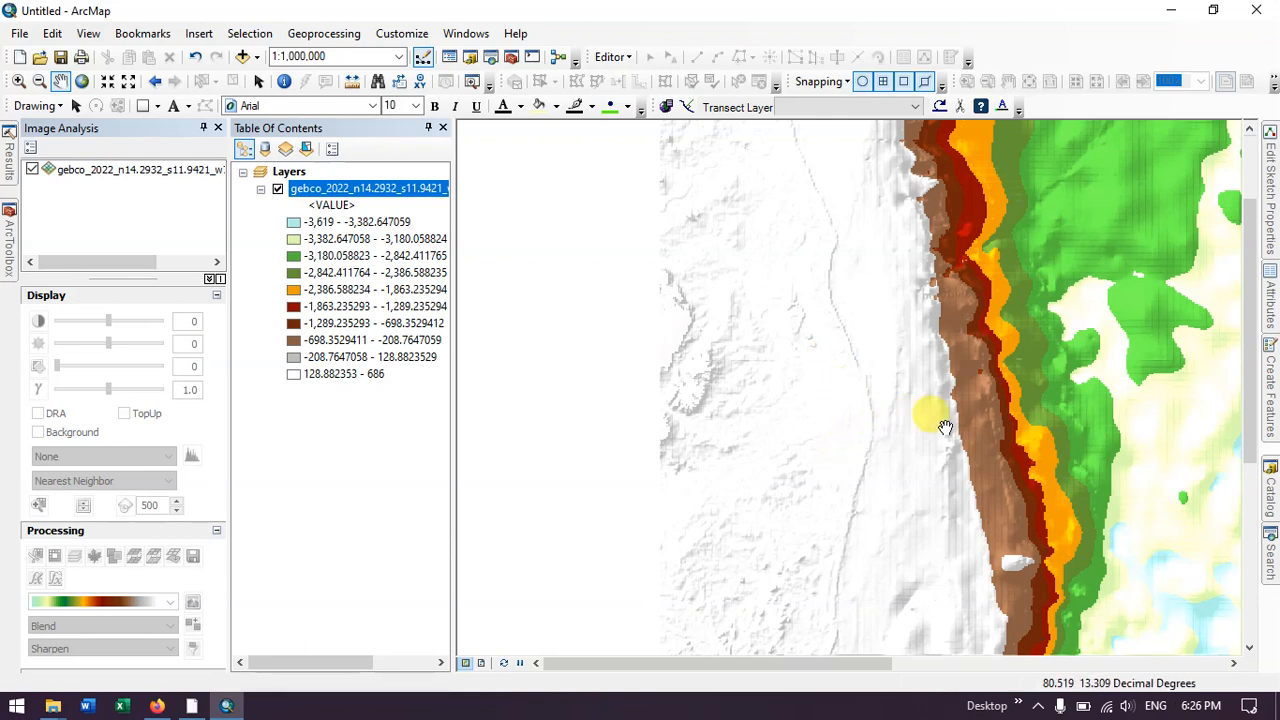
left_click_drag(1131, 423, 989, 409)
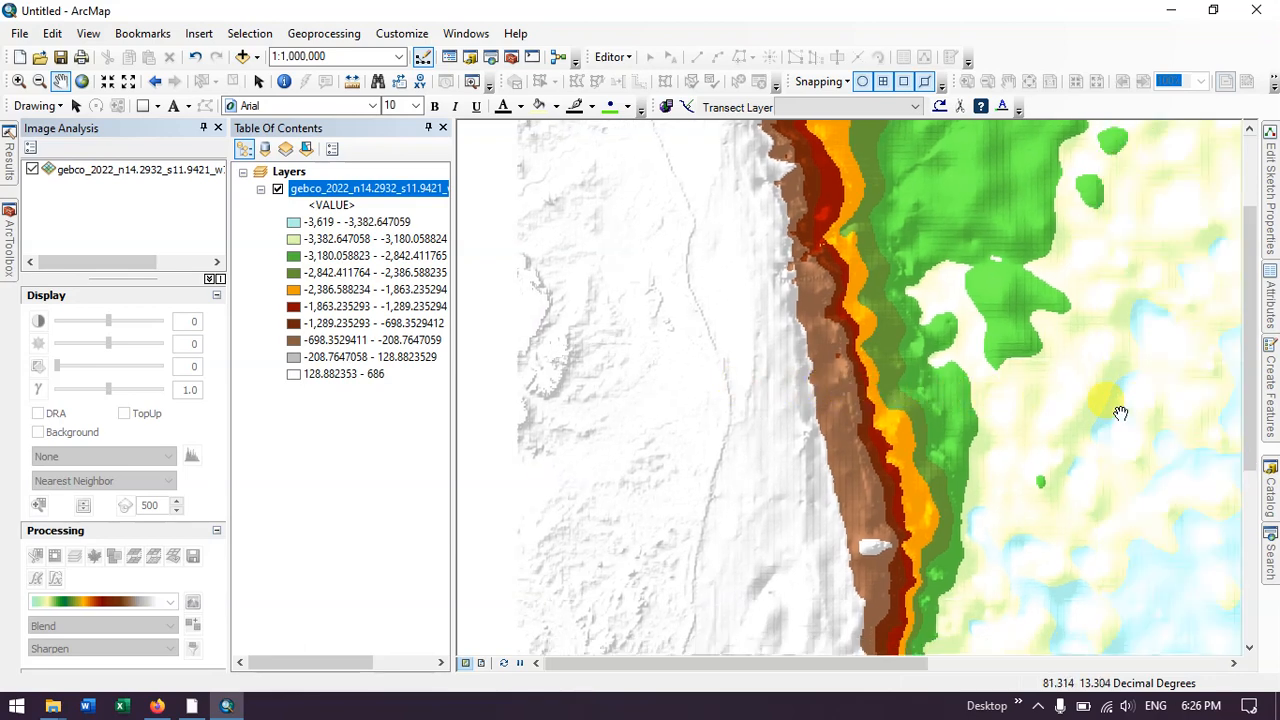
left_click_drag(866, 415, 830, 278)
left_click_drag(816, 492, 853, 289)
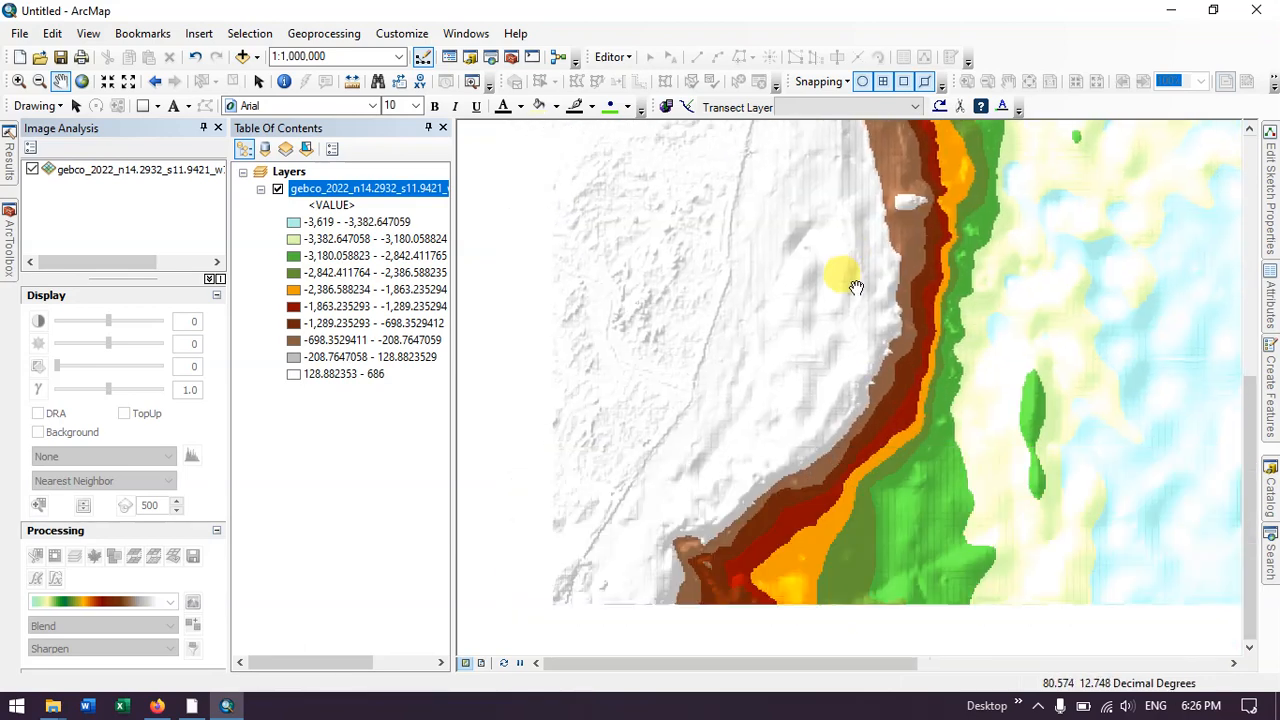
left_click_drag(815, 429, 863, 251)
mouse_move(829, 451)
left_mouse_down()
mouse_move(837, 286)
mouse_move(787, 398)
left_mouse_up()
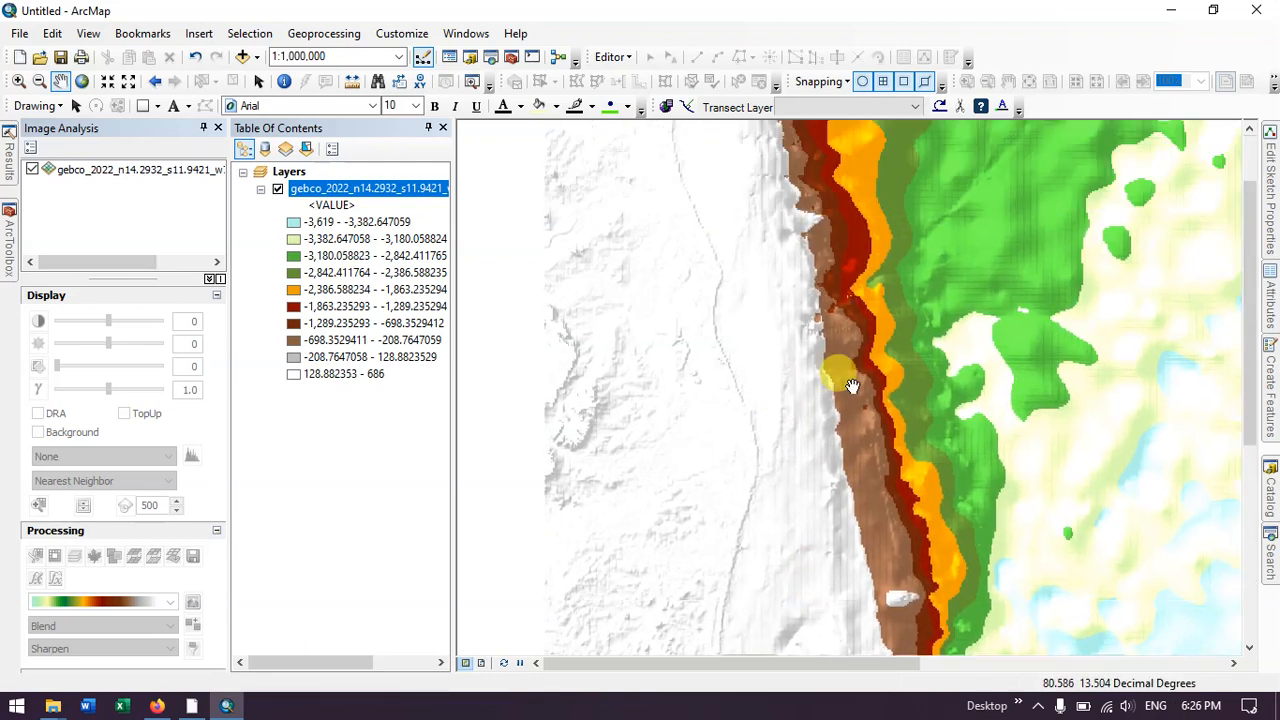